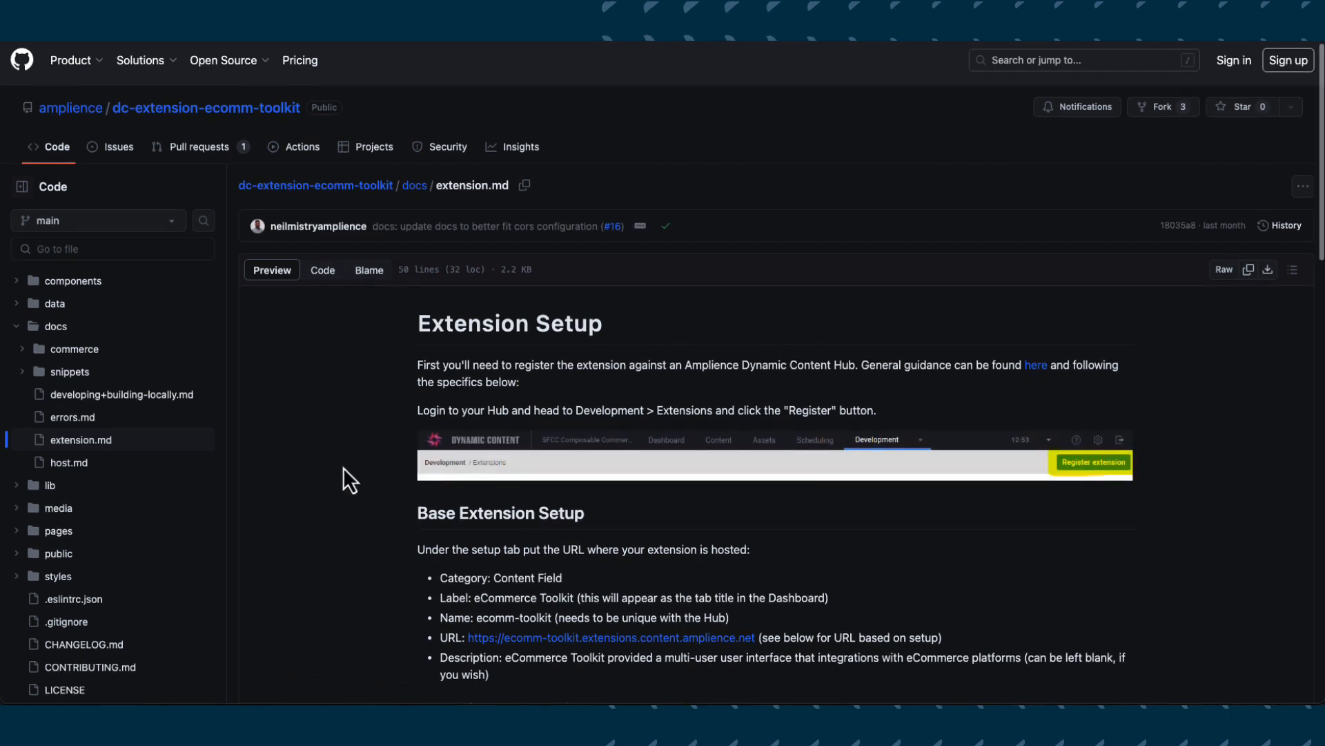
scroll(342, 466, down, 4)
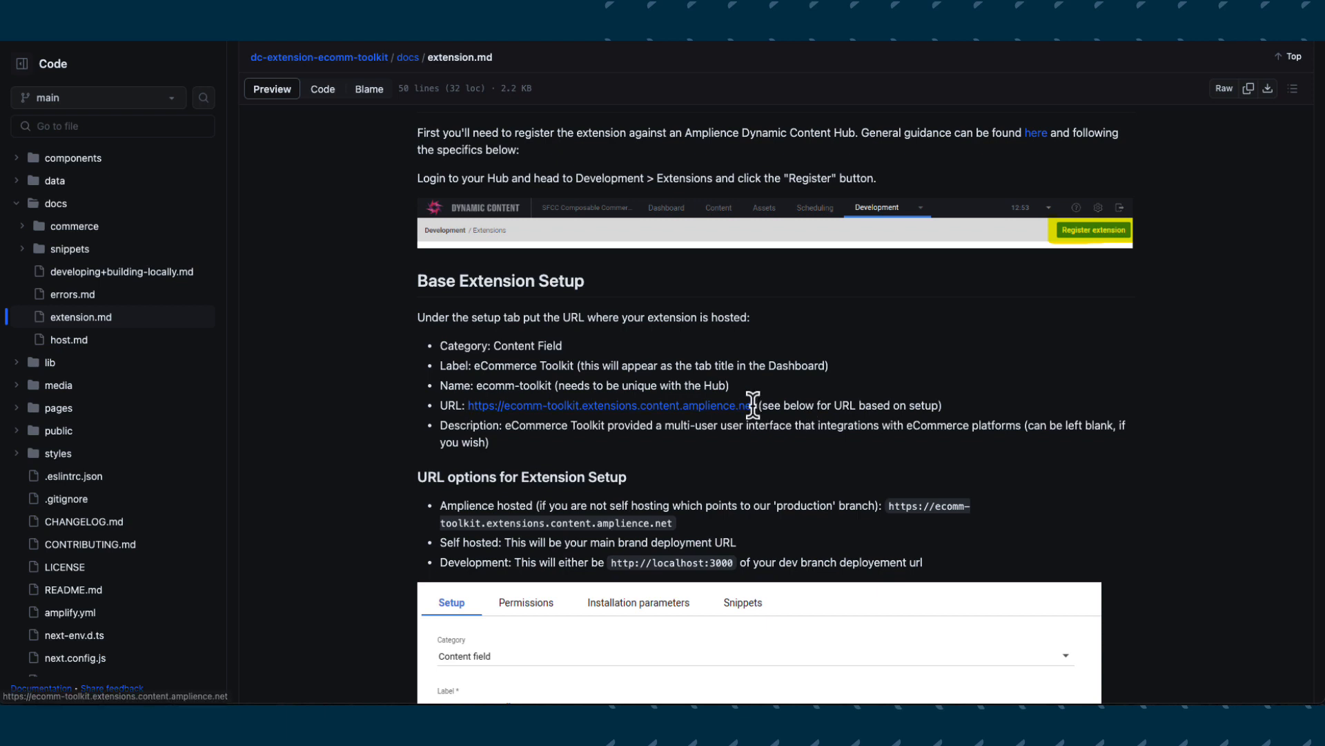
drag(755, 406, 462, 406)
key(ctrl+c)
click(519, 345)
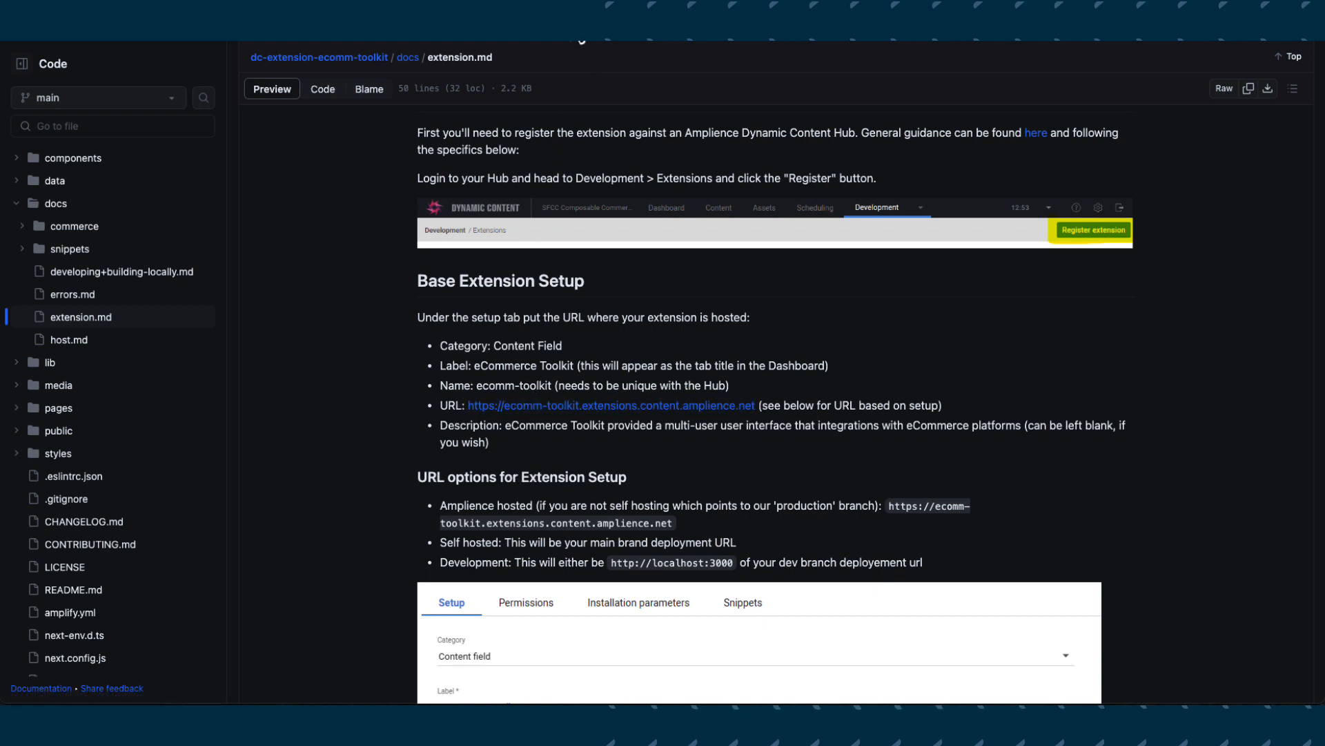
Step: Switch to Dynamic Content and start registering a new extension from the hub's Extensions list
key(ctrl+Tab)
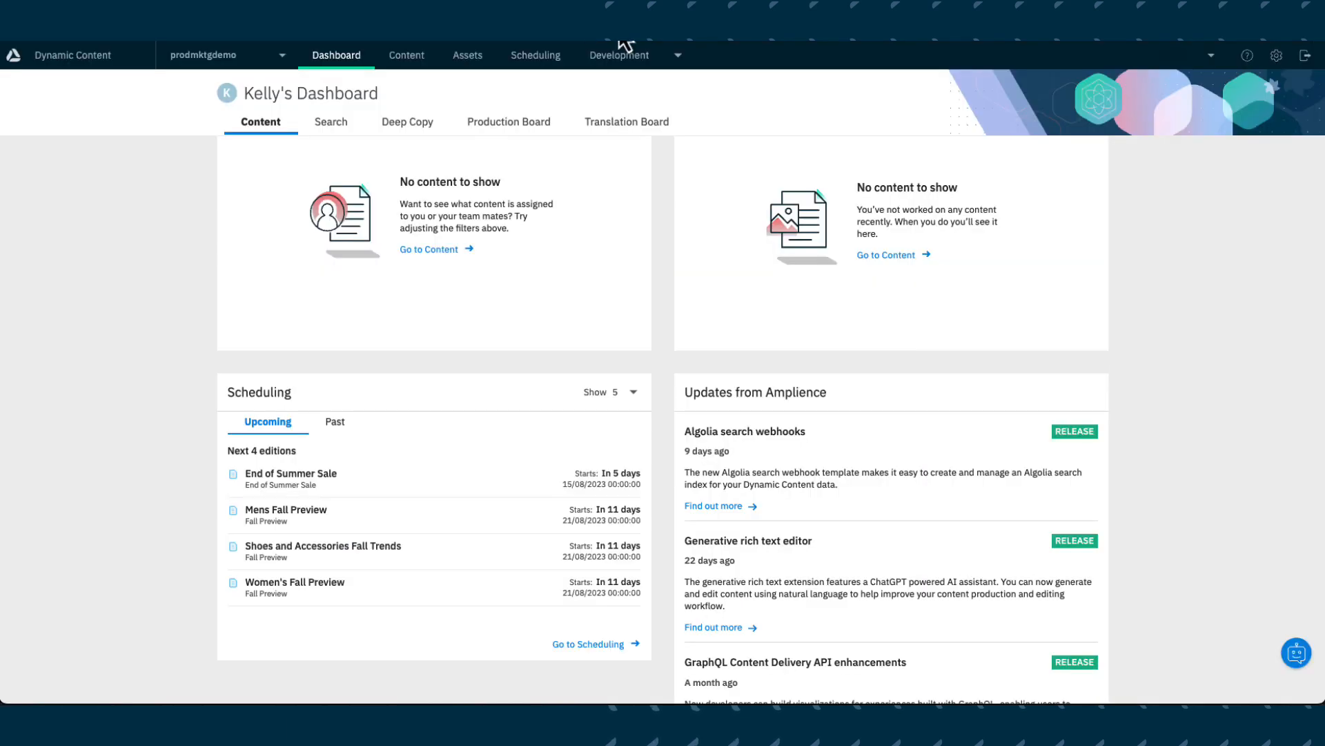
click(679, 63)
click(623, 165)
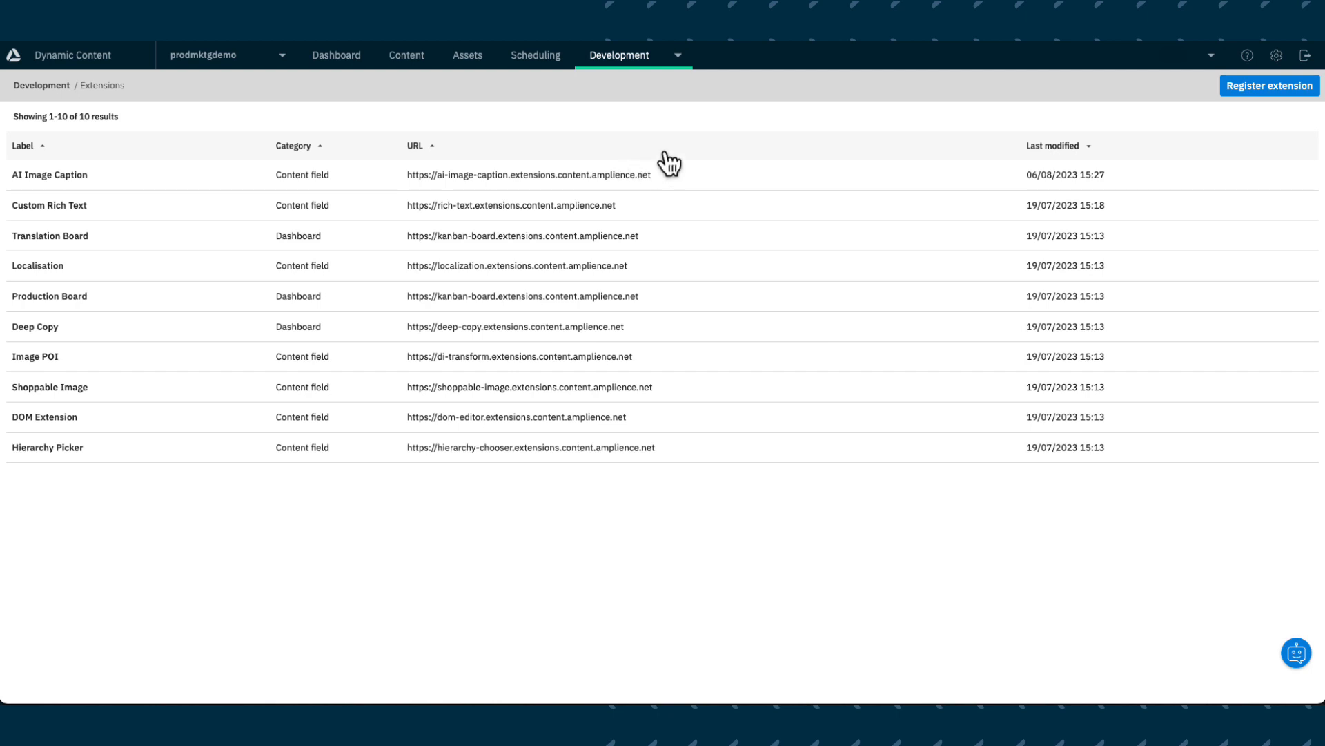
click(1244, 98)
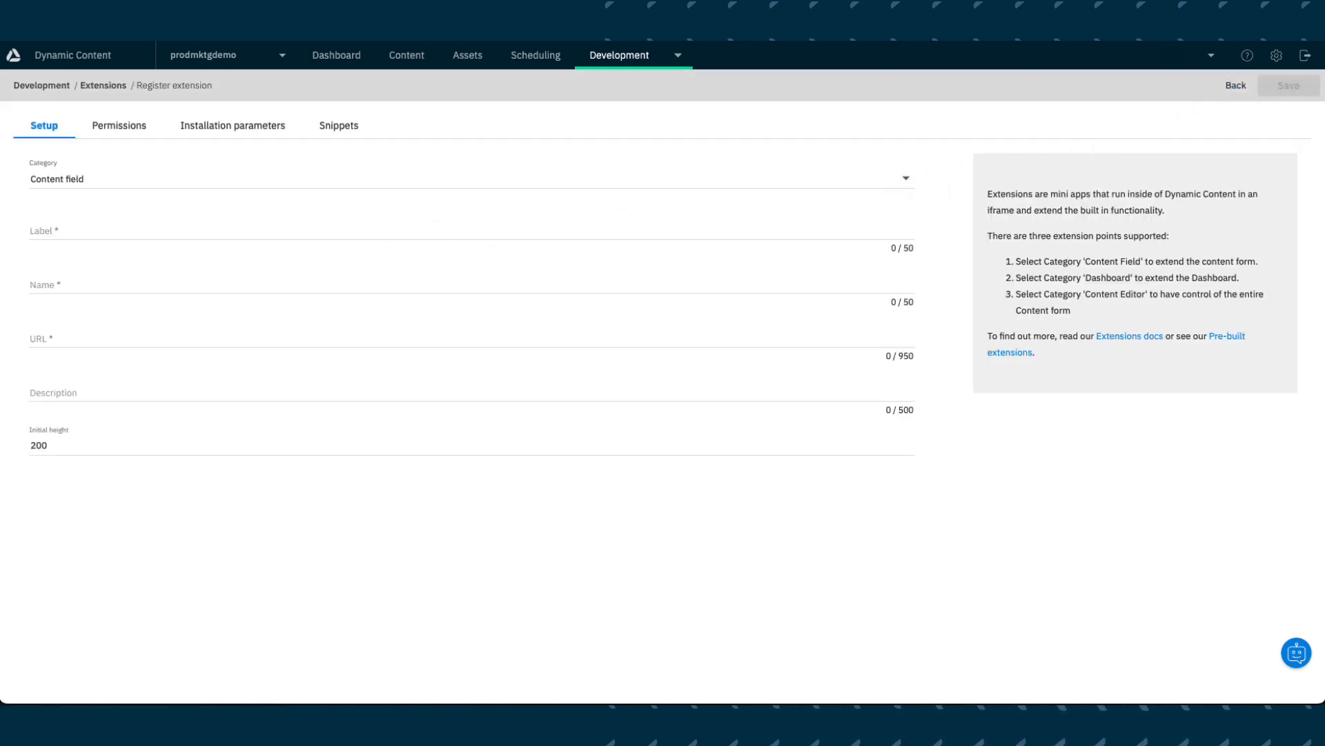
Step: Label the new extension "eCommerce Toolkit" and set its name to "ecomm-toolkit"
click(183, 232)
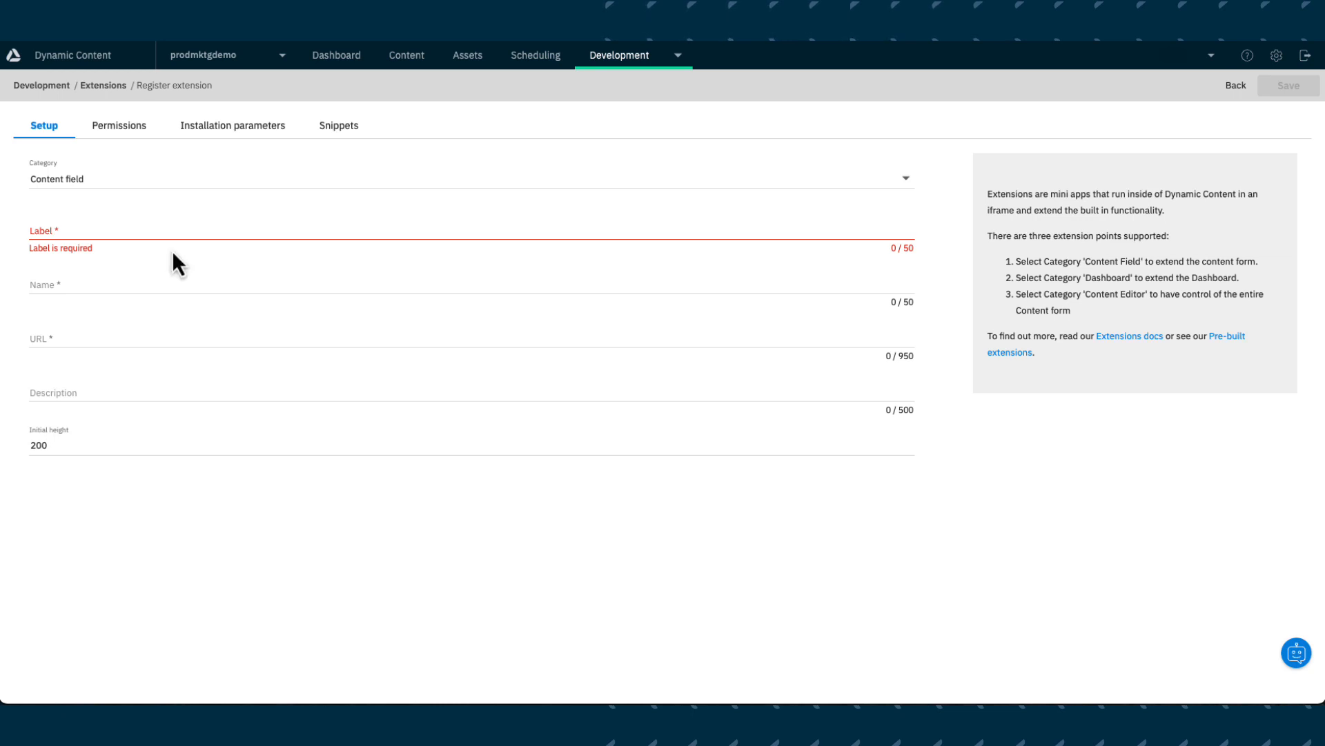
click(92, 231)
text(eCommerce)
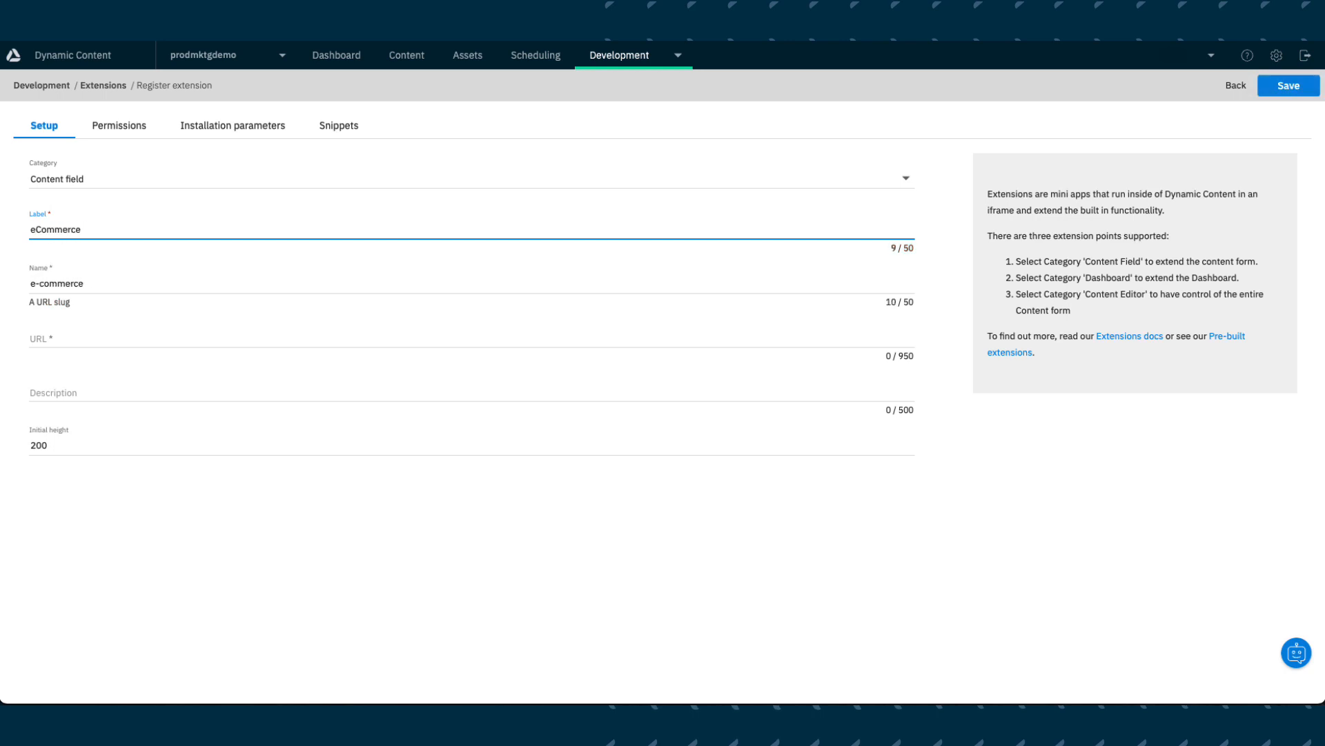
text( Toolkit)
click(82, 283)
key(ctrl+a)
text(ecom)
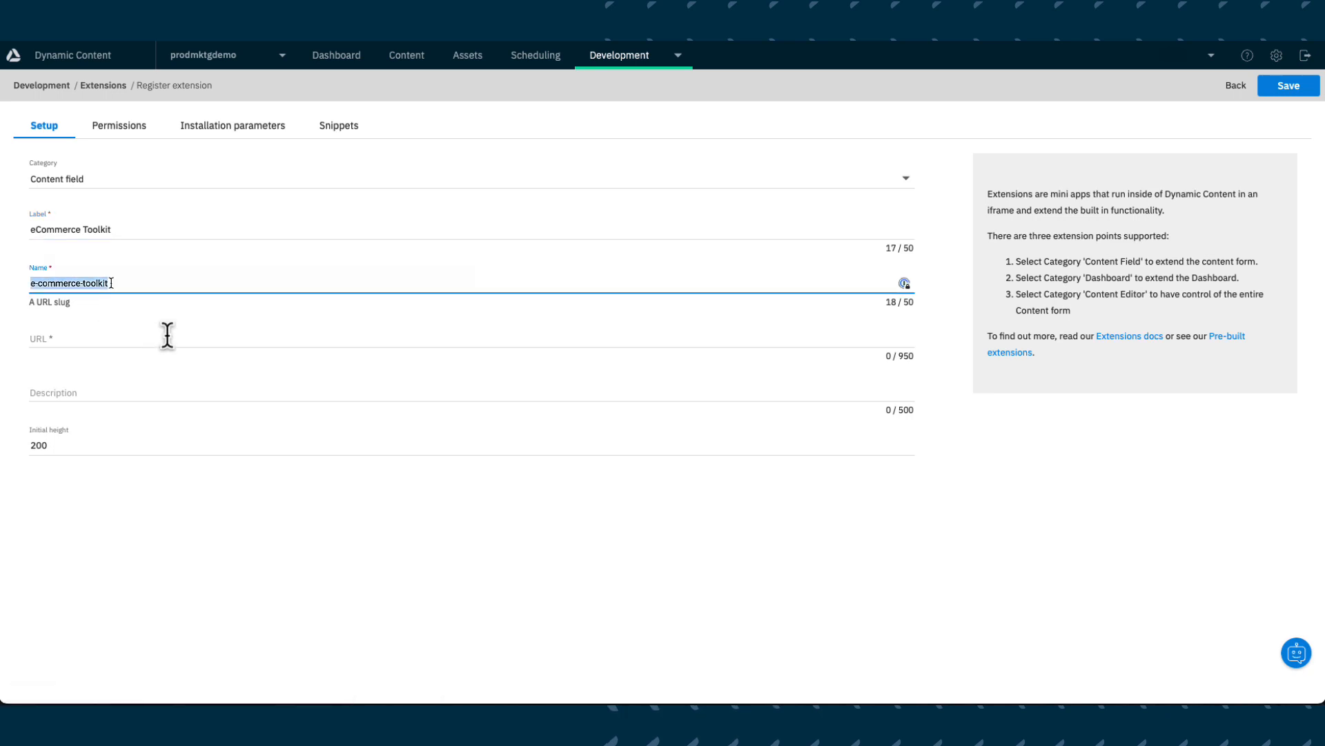
text(m-too)
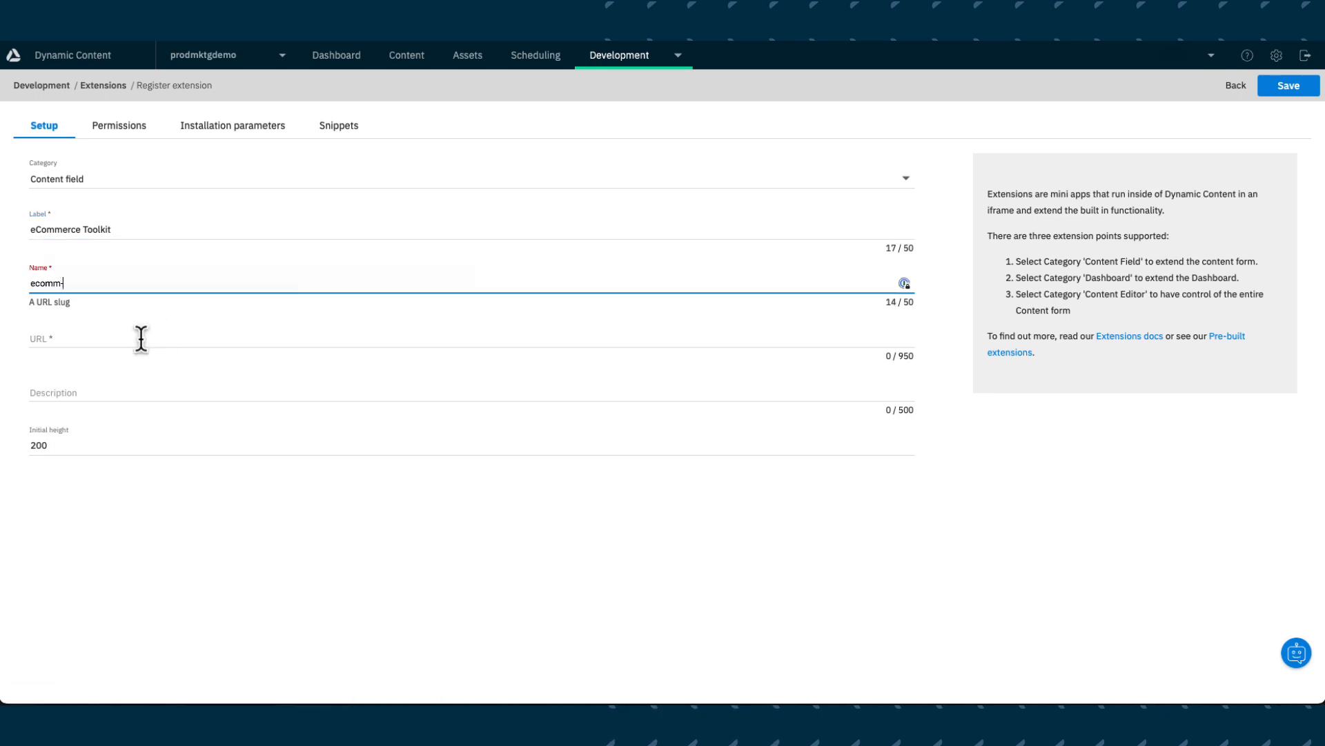
click(134, 339)
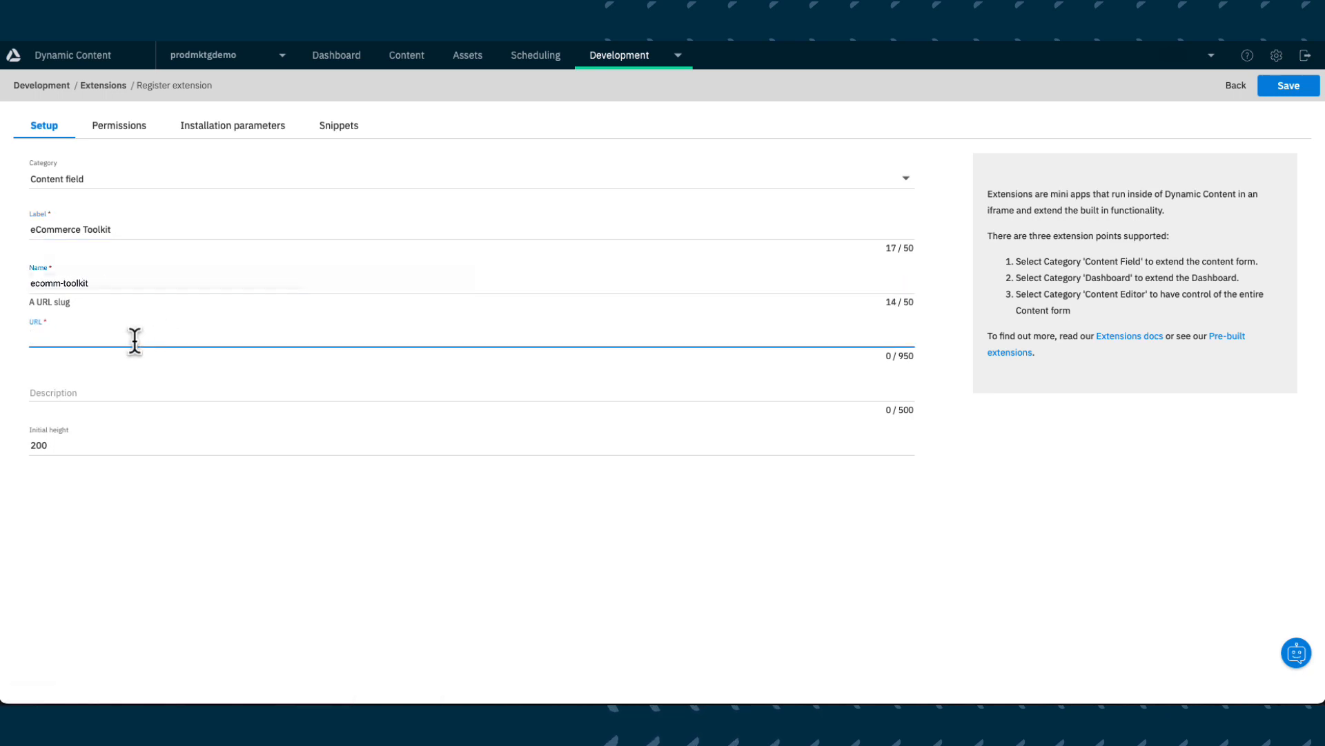
key(ctrl+v)
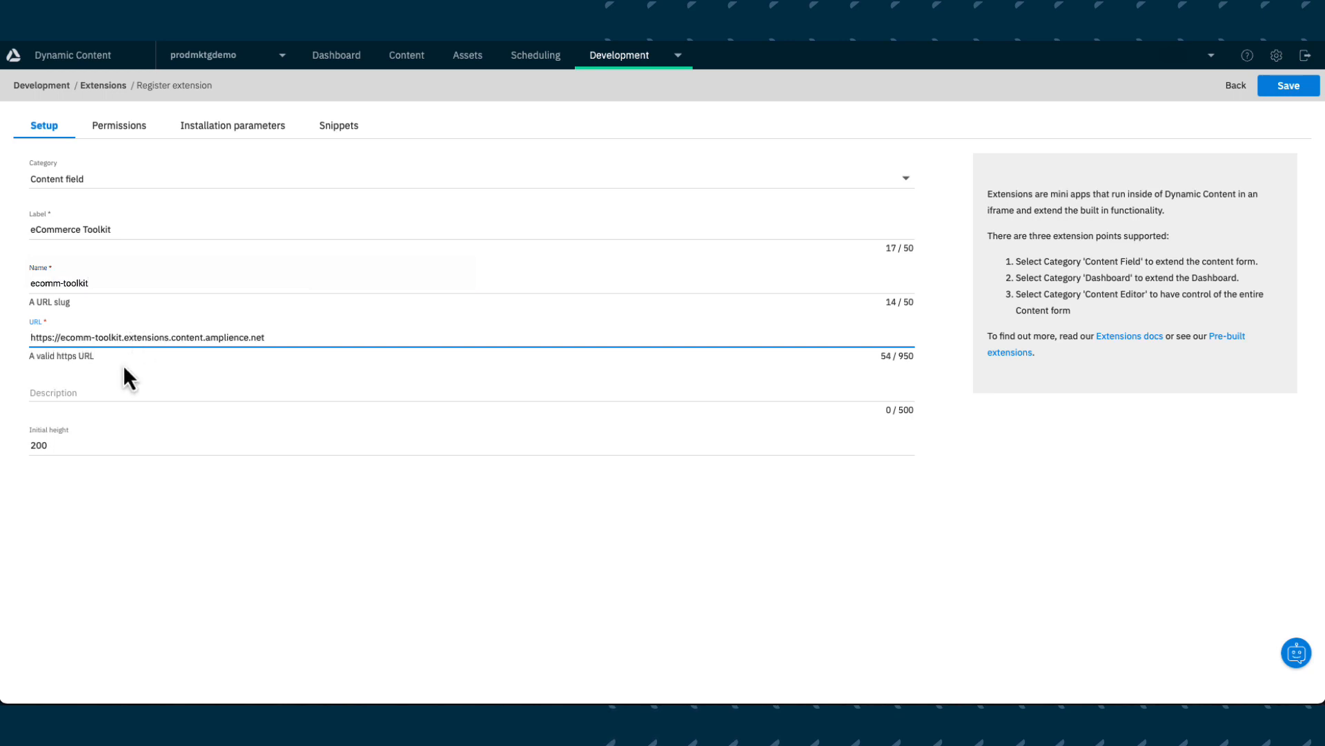
click(97, 392)
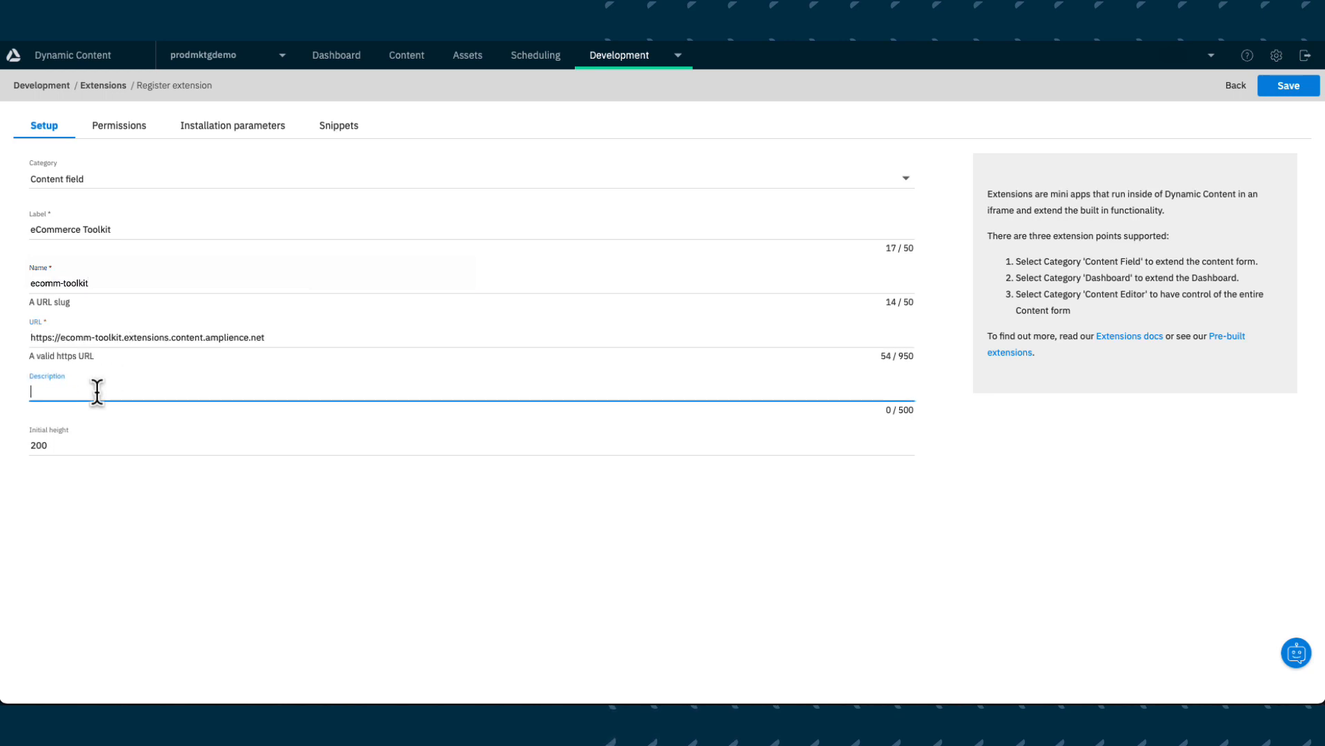
text(Integrates with multiple ecommerce platforms to pull in categories, product, user segments)
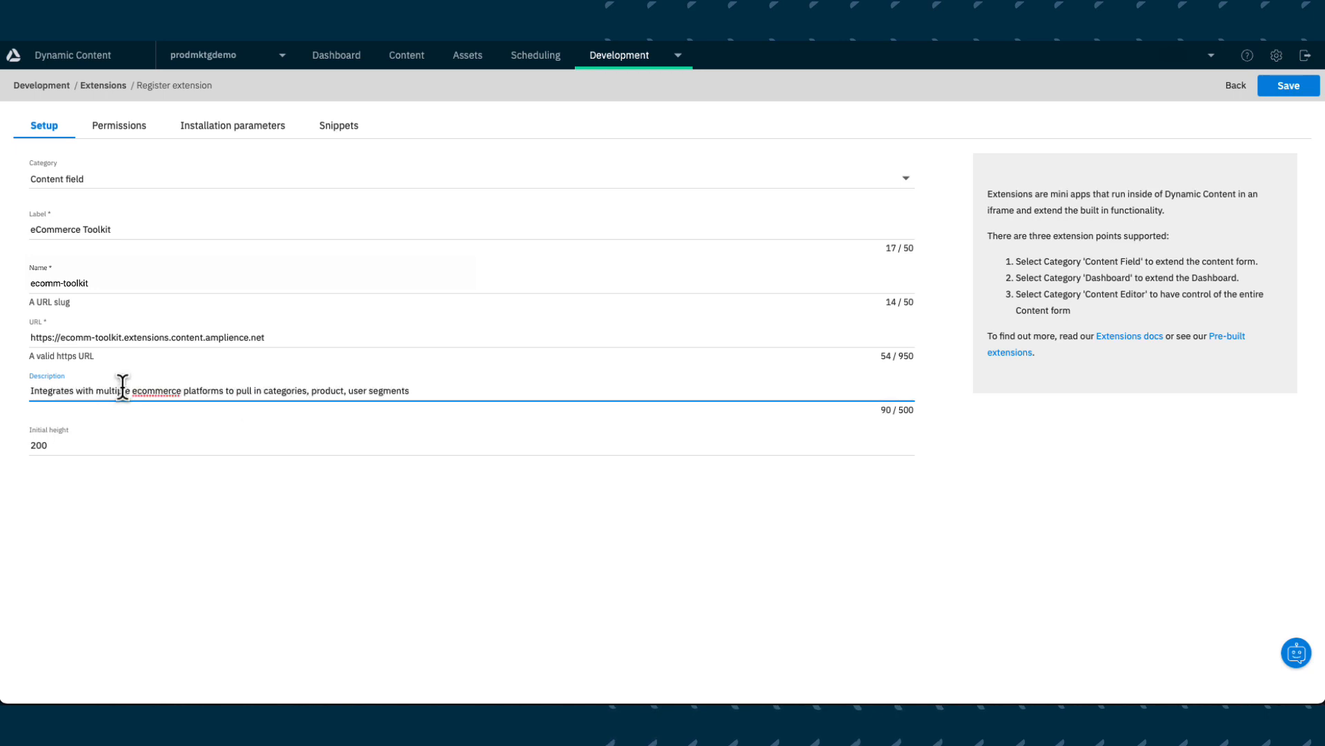
click(1272, 91)
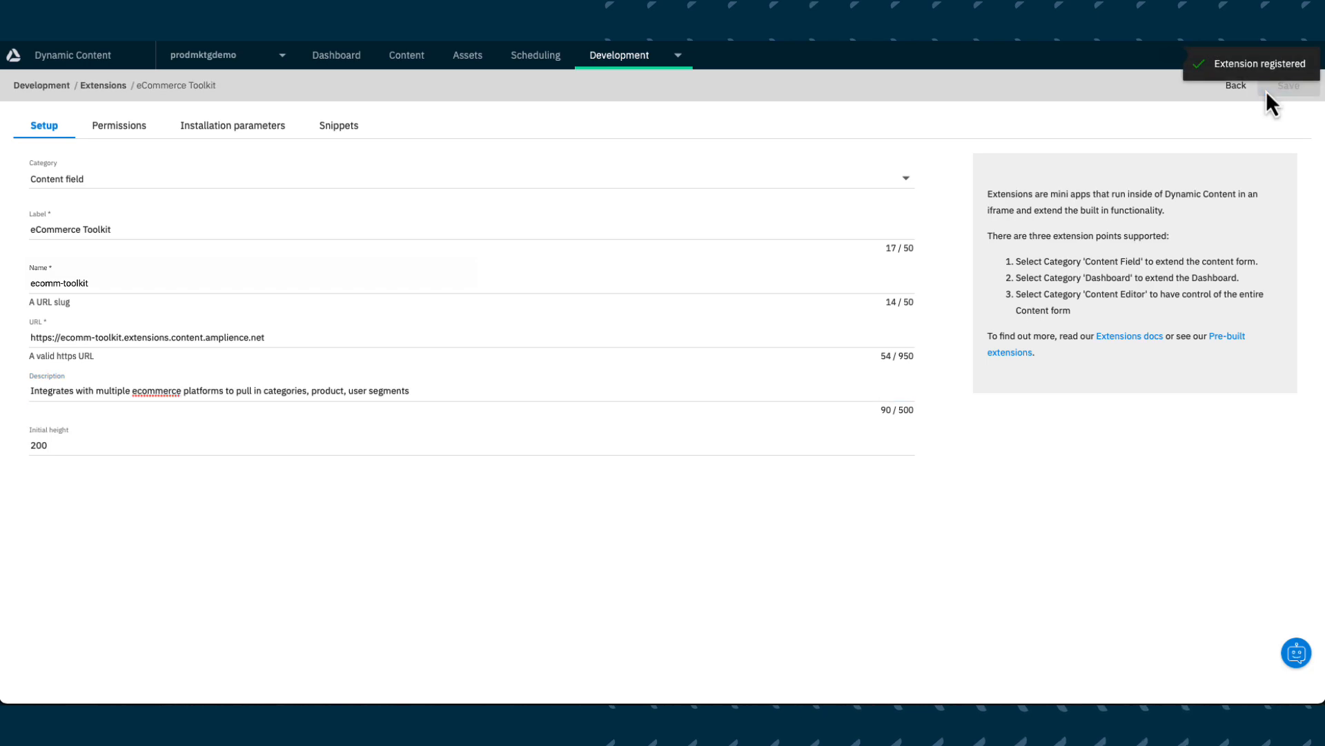
Step: Check the required extension permissions in the GitHub docs and turn on the Read access and Modify access API permissions
click(138, 130)
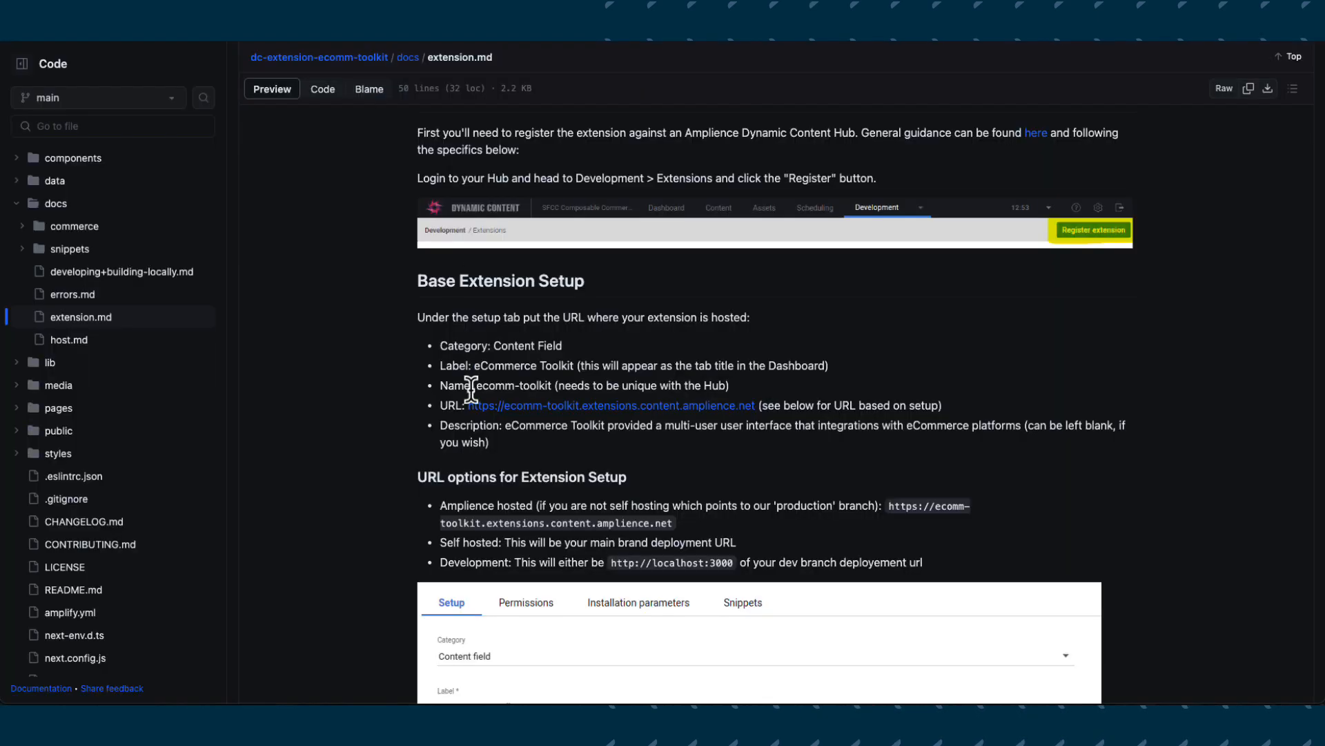
scroll(549, 377, down, 10)
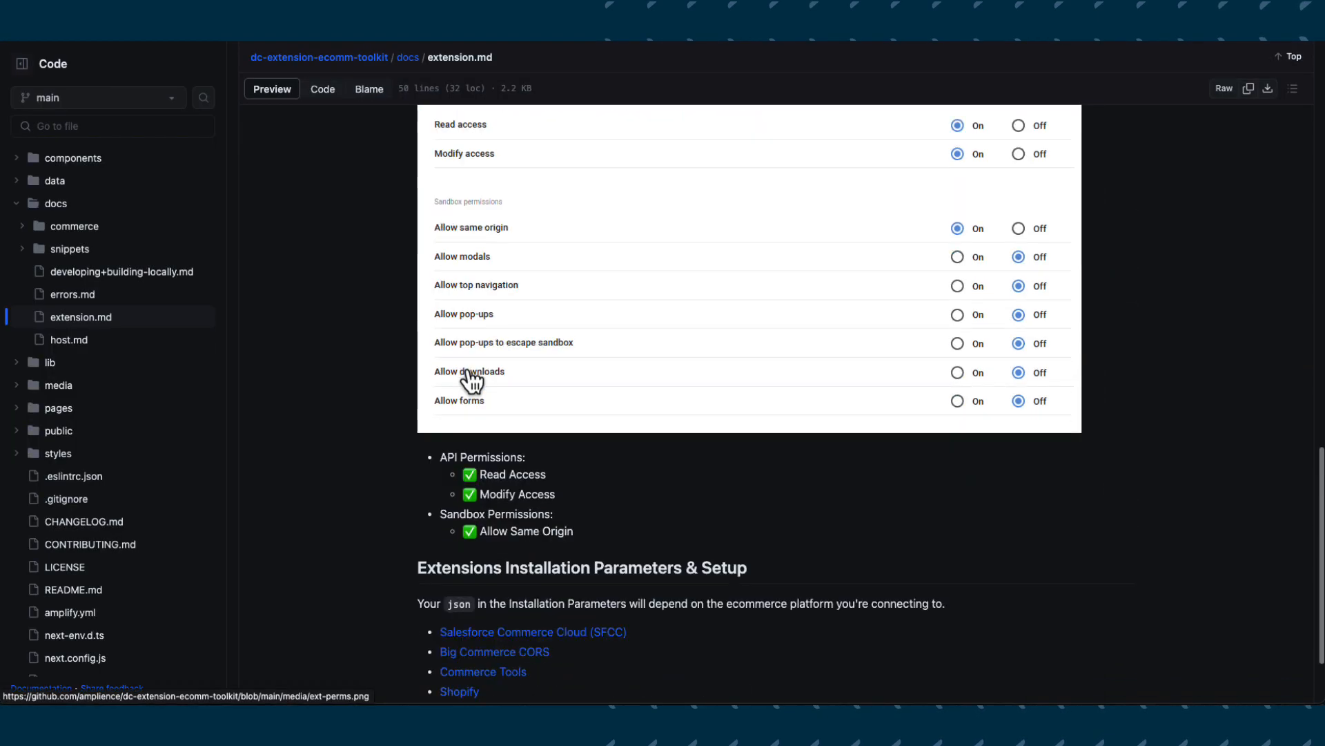
scroll(471, 380, up, 3)
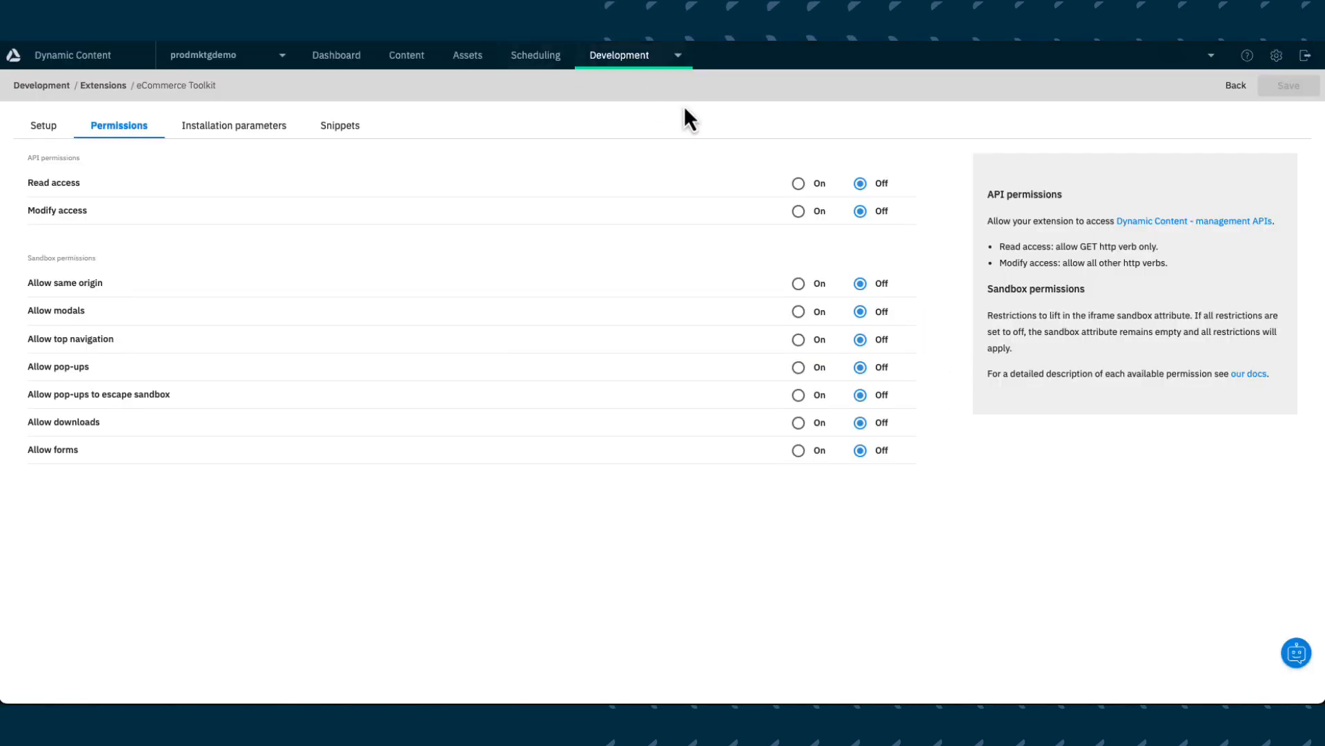
click(798, 182)
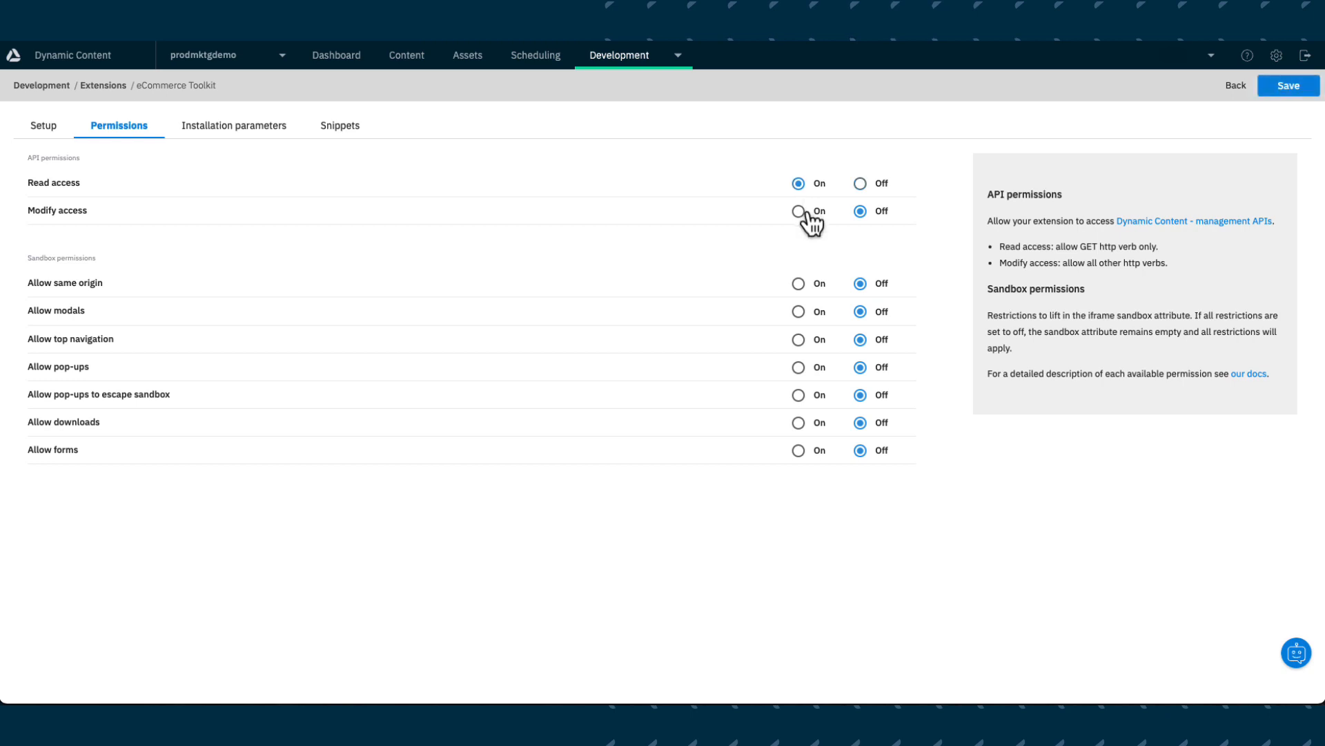
click(799, 212)
Step: Clear the default empty JSON object from the extension's installation parameters
click(201, 125)
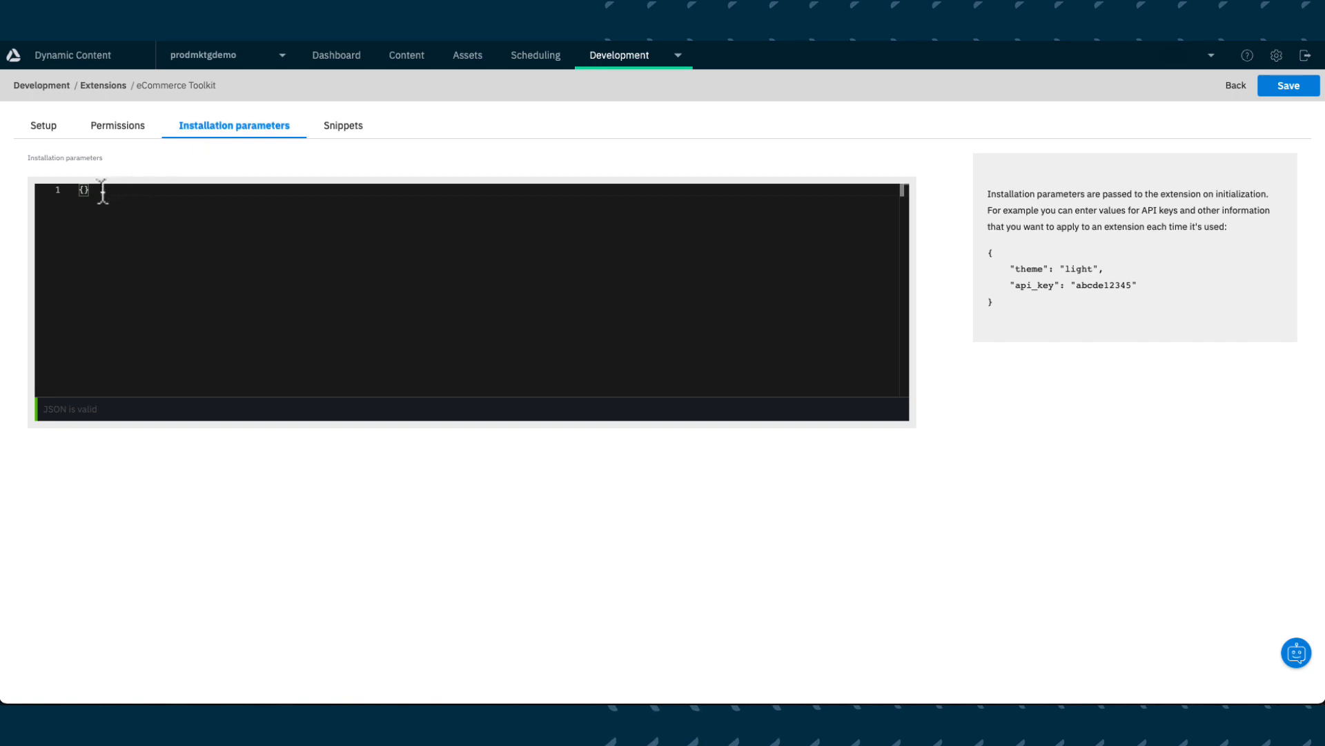
key(BackSpace)
key(BackSpace)
Step: Copy the Rest (JSON Sample Data) configuration from the linked rest.md documentation and paste it into the extension's installation parameters
key(ctrl+Tab)
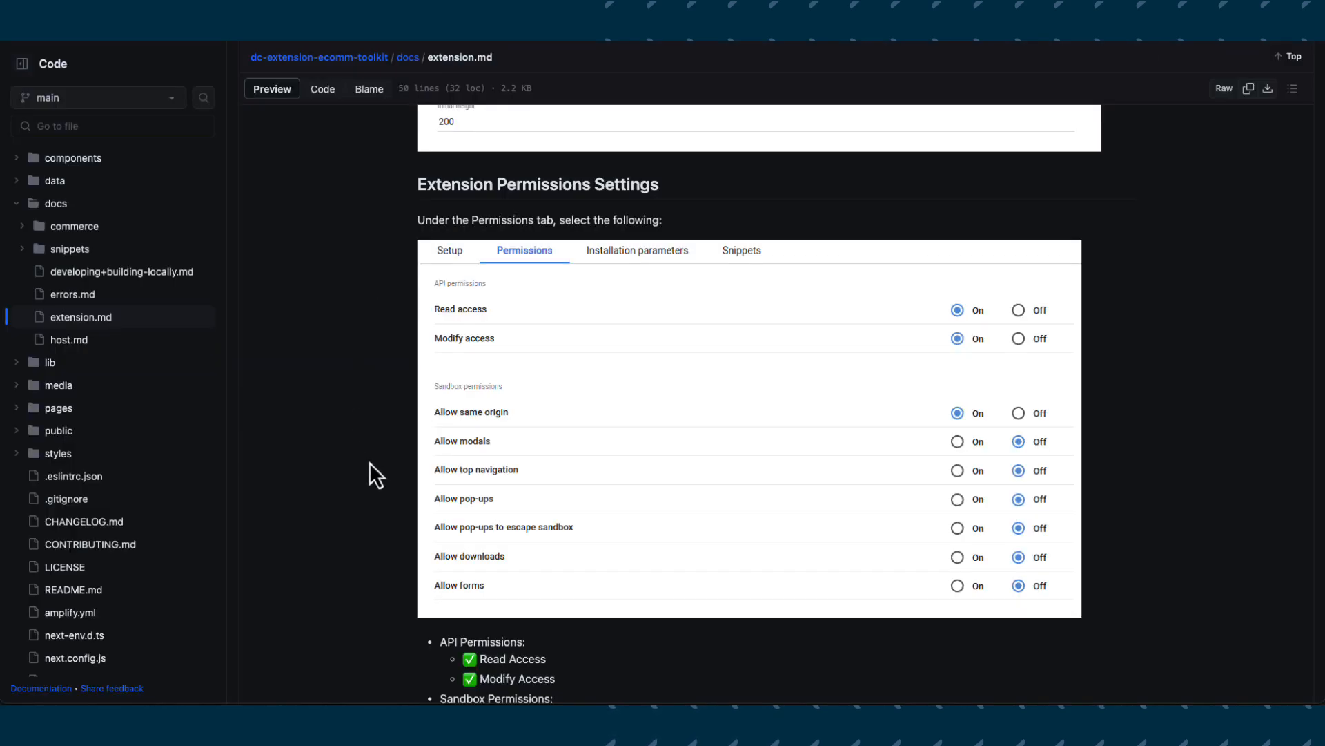
scroll(370, 462, down, 4)
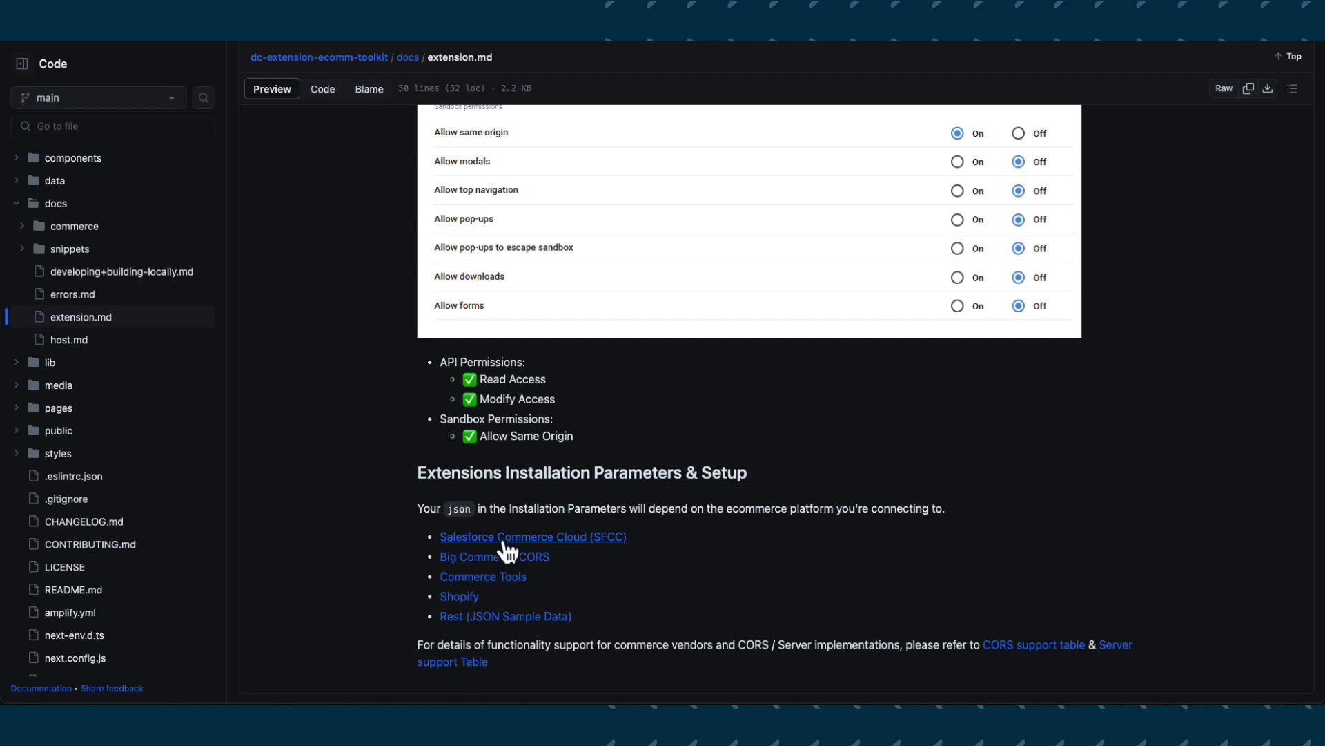
click(515, 617)
click(774, 331)
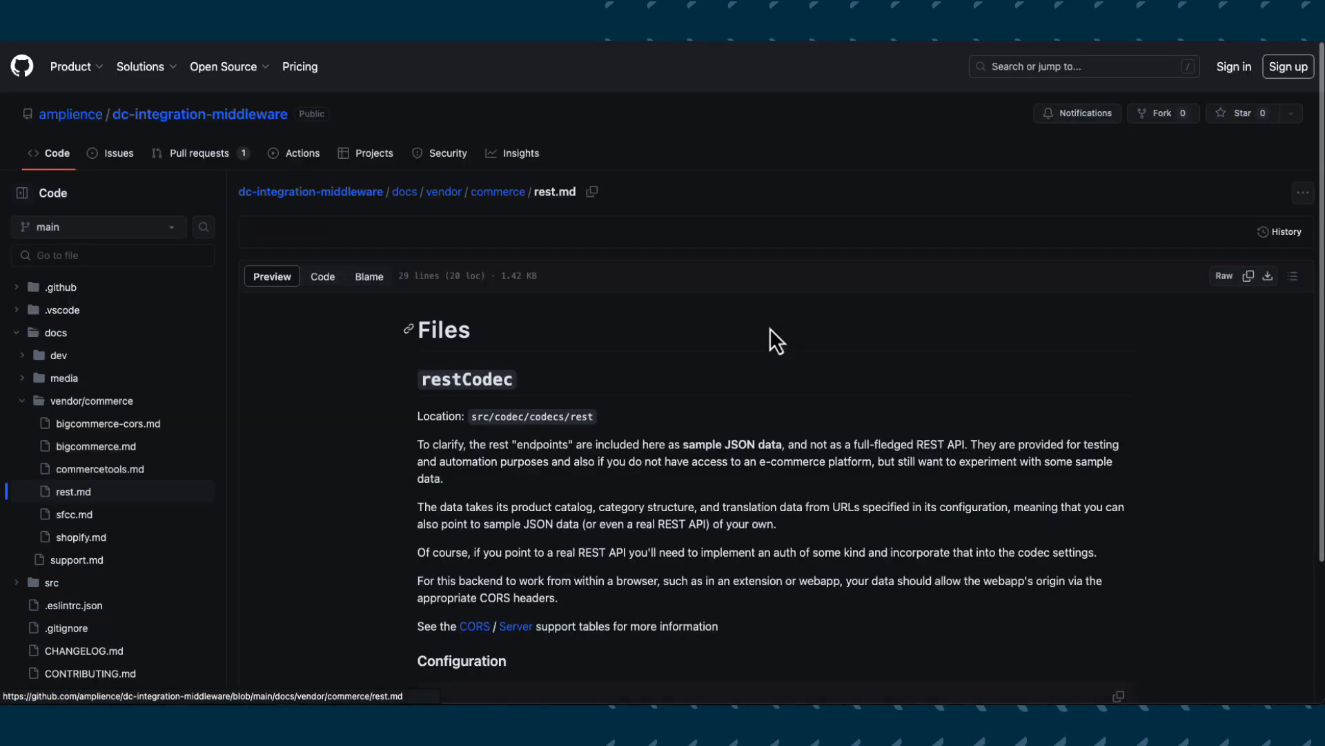
scroll(637, 540, down, 5)
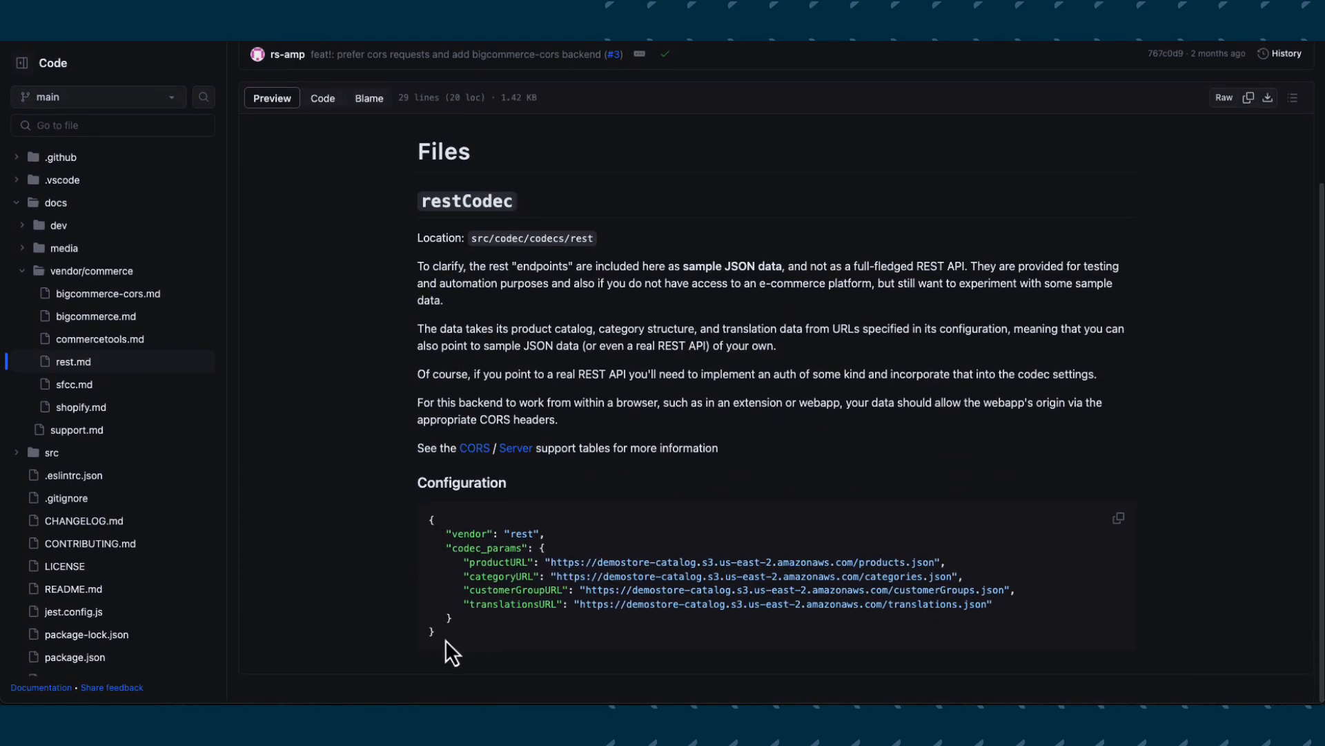
drag(445, 639, 416, 529)
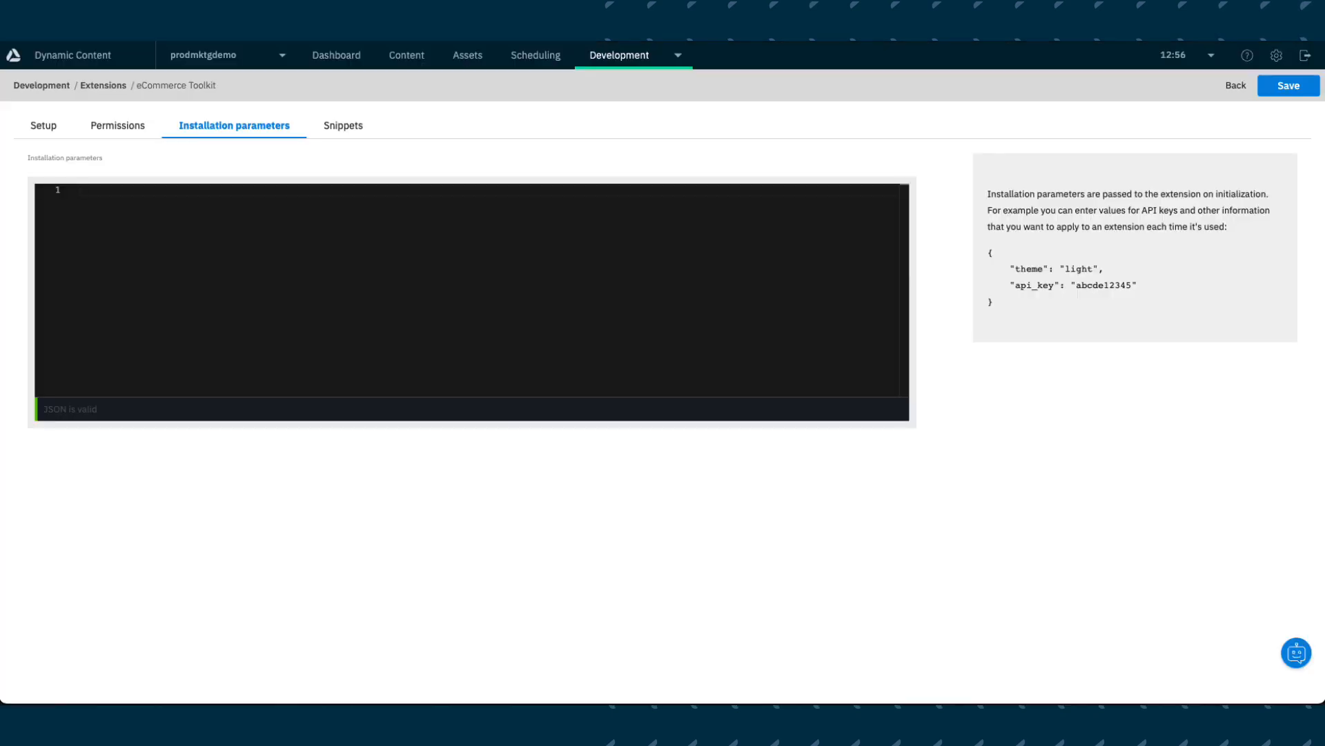
text({   "vendor": "rest",   "codec_params": {     "productURL": "https://demostore-catalog.s3.us-east-2.amazonaws.com/products.json",     "categoryURL": "https://demostore-catalog.s3.us-east-2.amazonaws.com/categories.json",     "customerGroupURL": "https://demostore-catalog.s3.us-east-2.amazonaws.com/customerGroups.json",     "translationsURL": "https://demostore-catalog.s3.us-east-2.amazonaws.com/translations.json"   } })
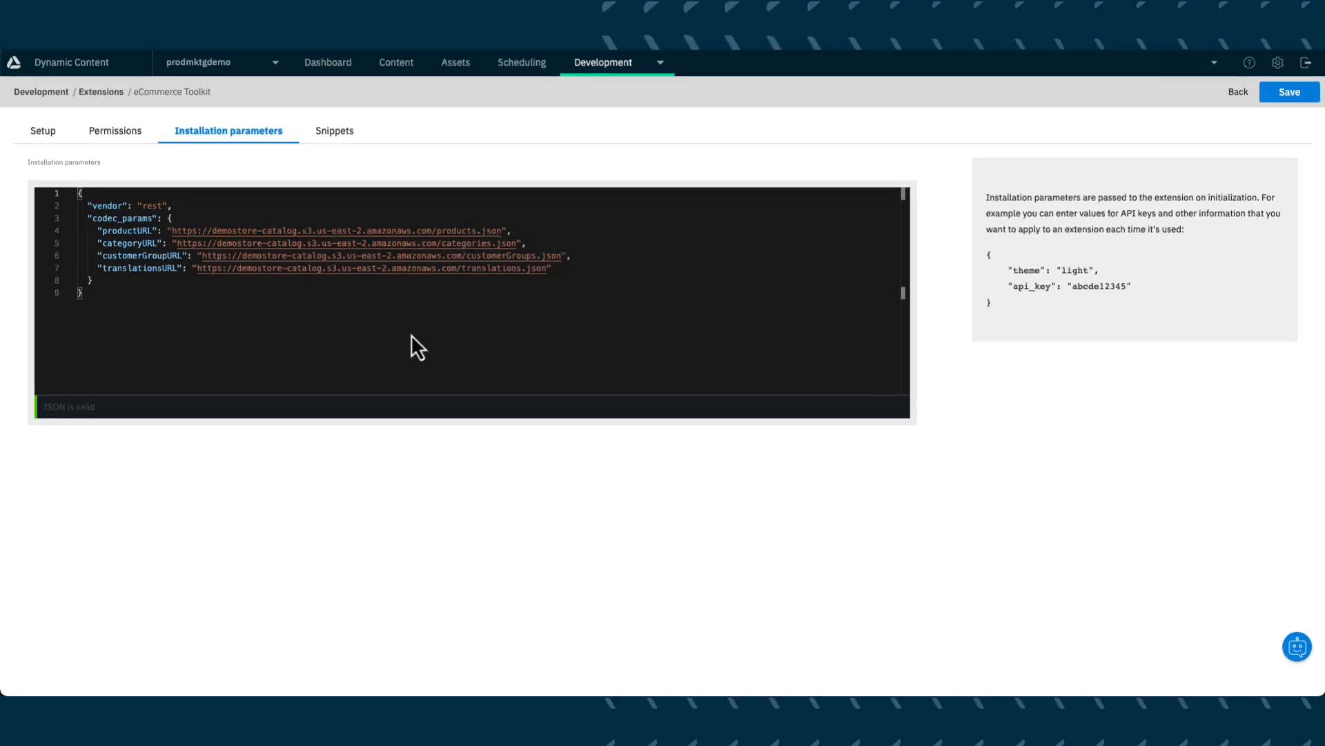
Step: Open the extension's snippets and copy the Product Selector (strings) snippet code linked from the toolkit's README.md on GitHub
click(335, 133)
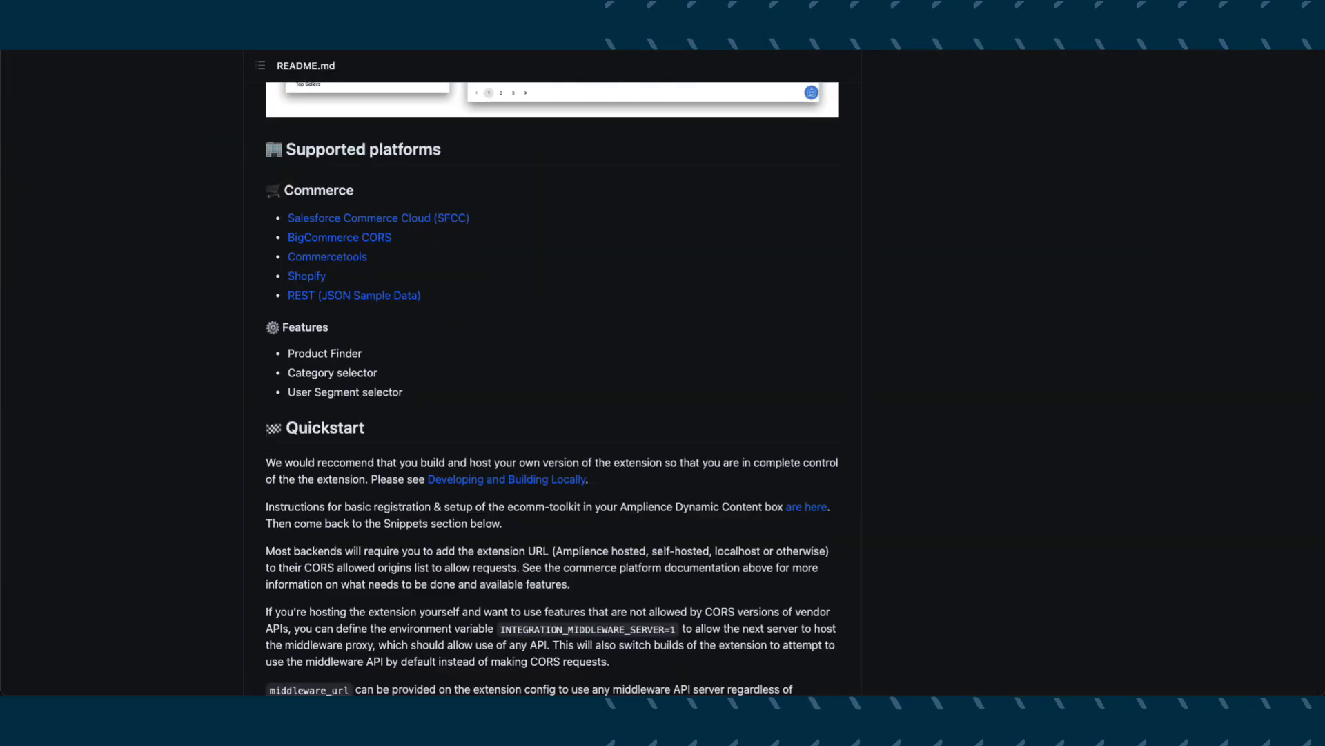
scroll(235, 263, down, 15)
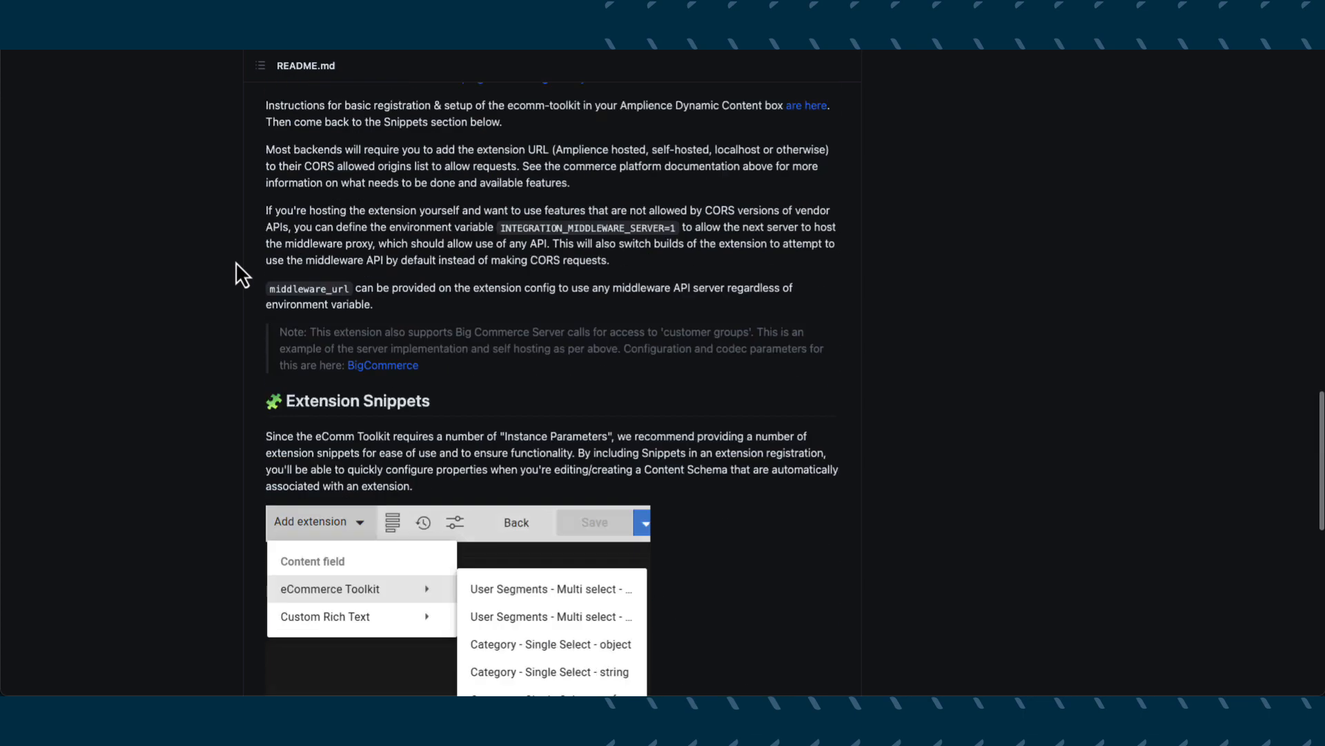
scroll(235, 261, down, 1)
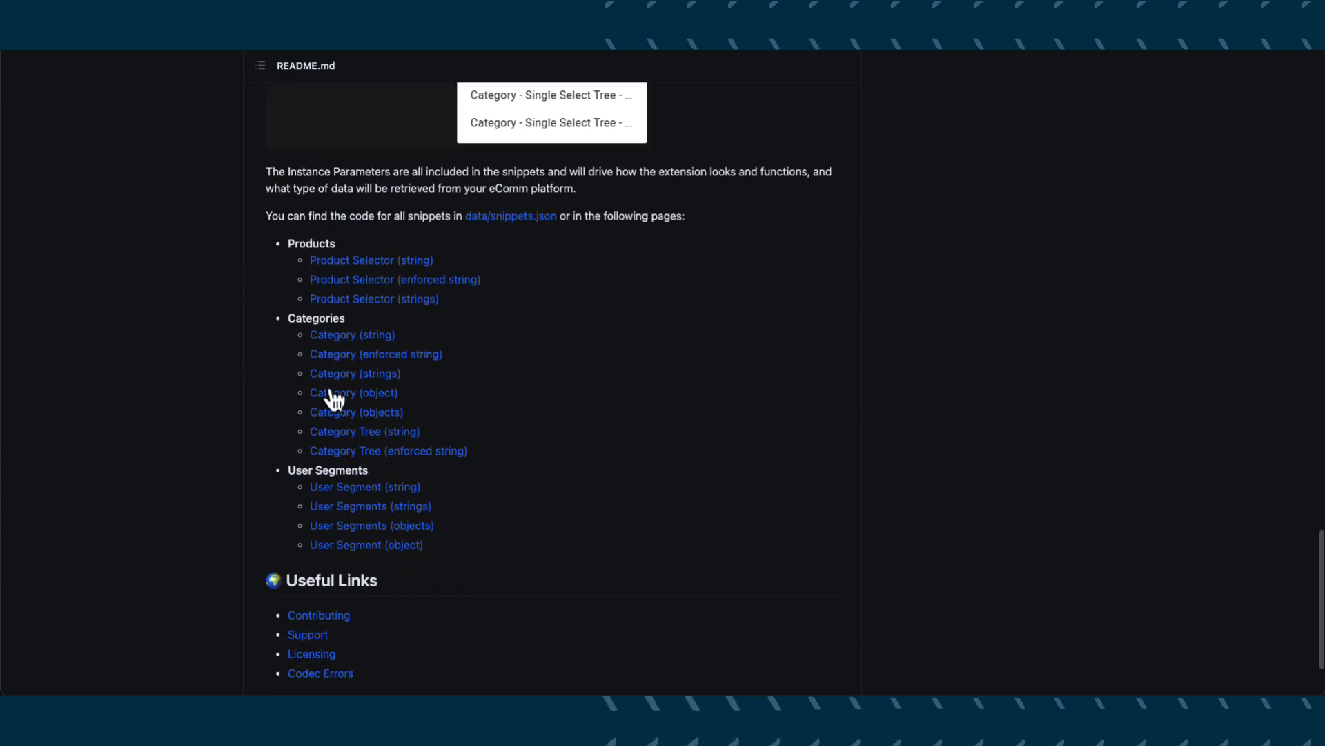
click(423, 304)
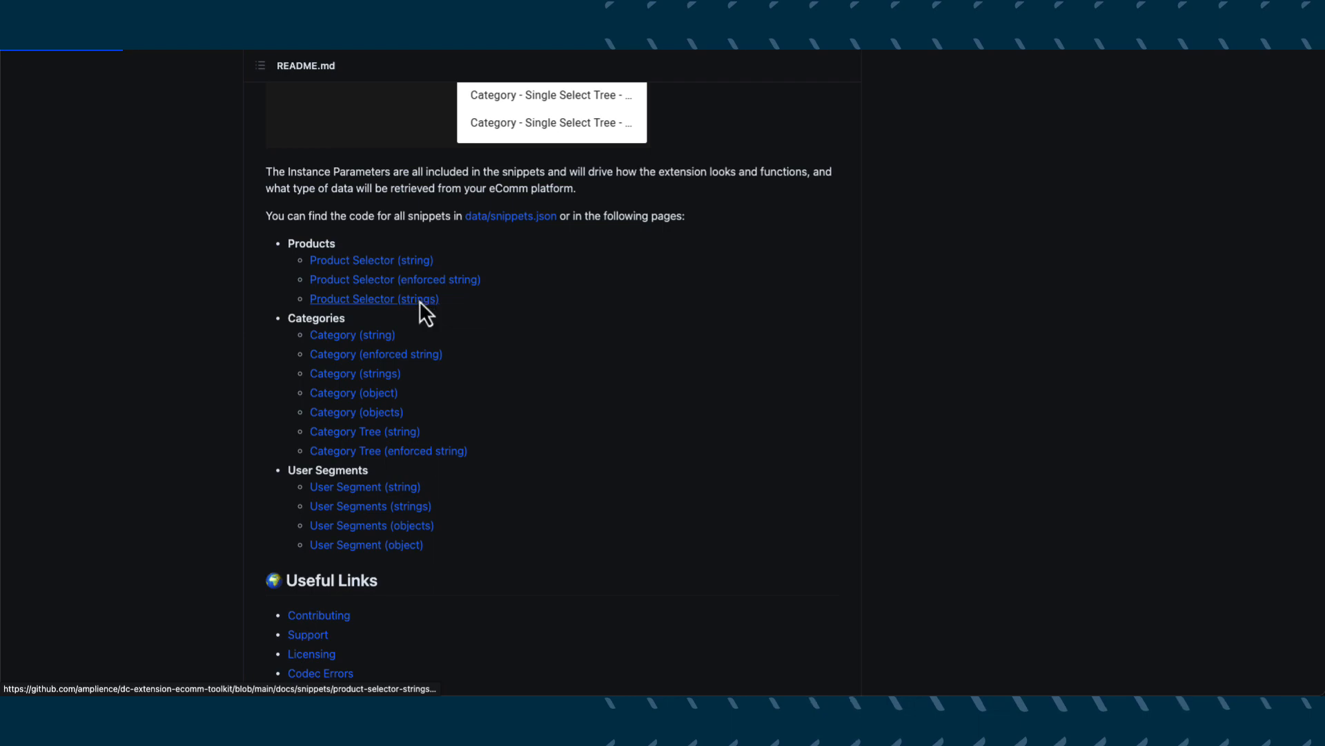
click(420, 300)
click(1112, 452)
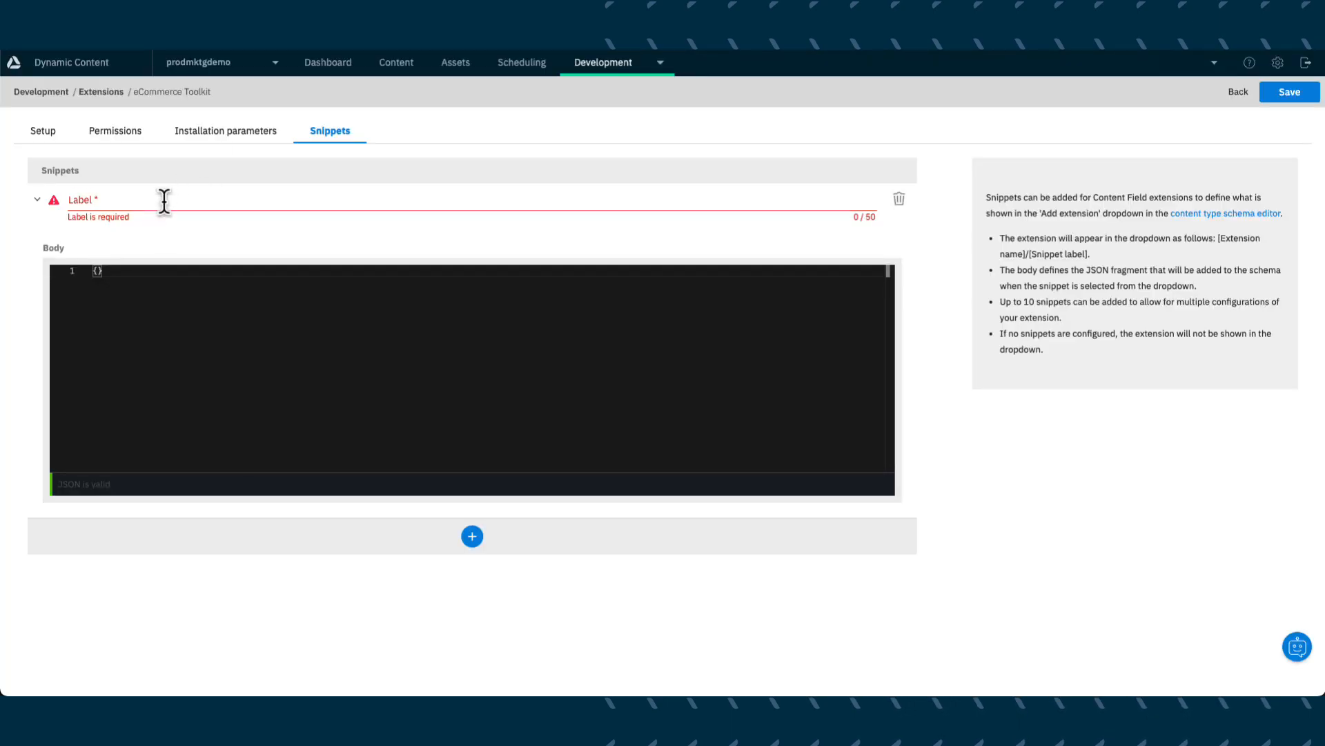
Step: Label the first snippet "Products (strings)" and replace its body with the copied Product Selector code
click(165, 202)
text(Products (strings))
drag(92, 274, 226, 319)
key(super+v)
Step: Add a second snippet labelled "Category (strings)" and fill its body with the Category (strings) code copied from the GitHub docs
click(472, 536)
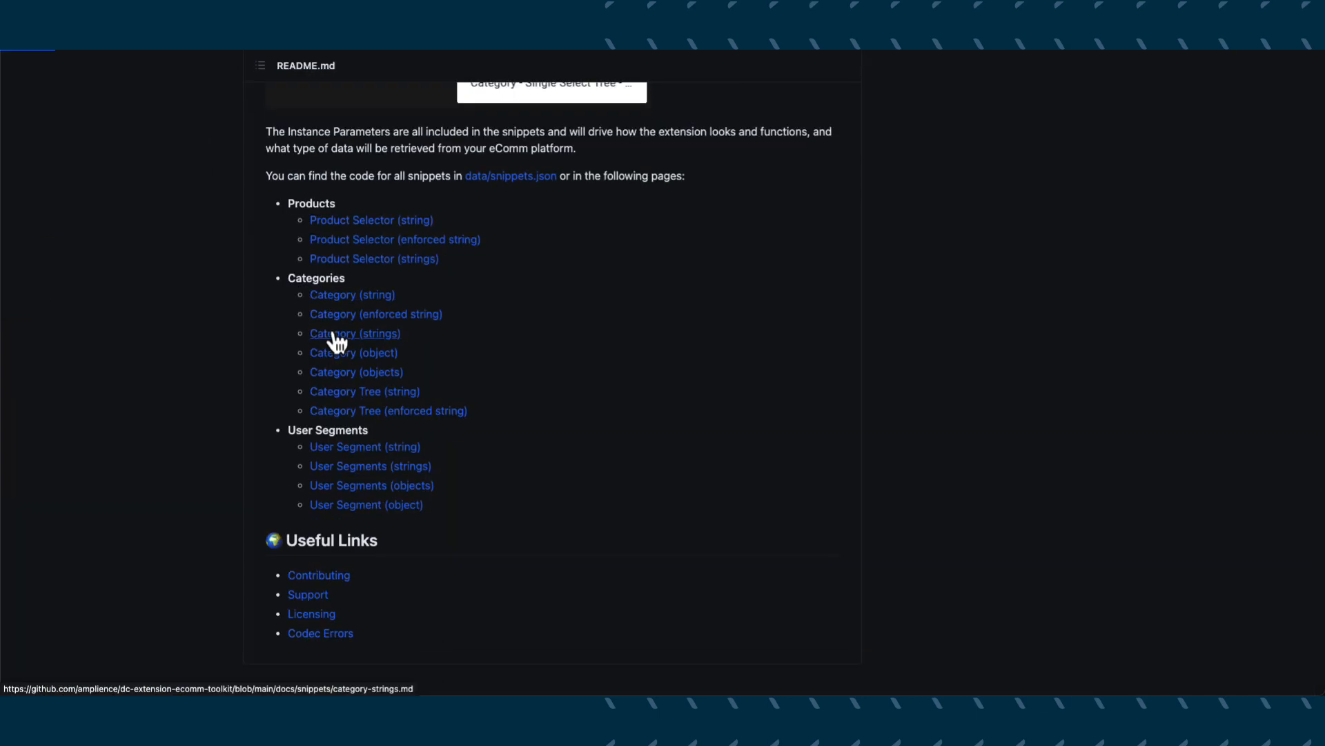
click(334, 334)
click(1102, 457)
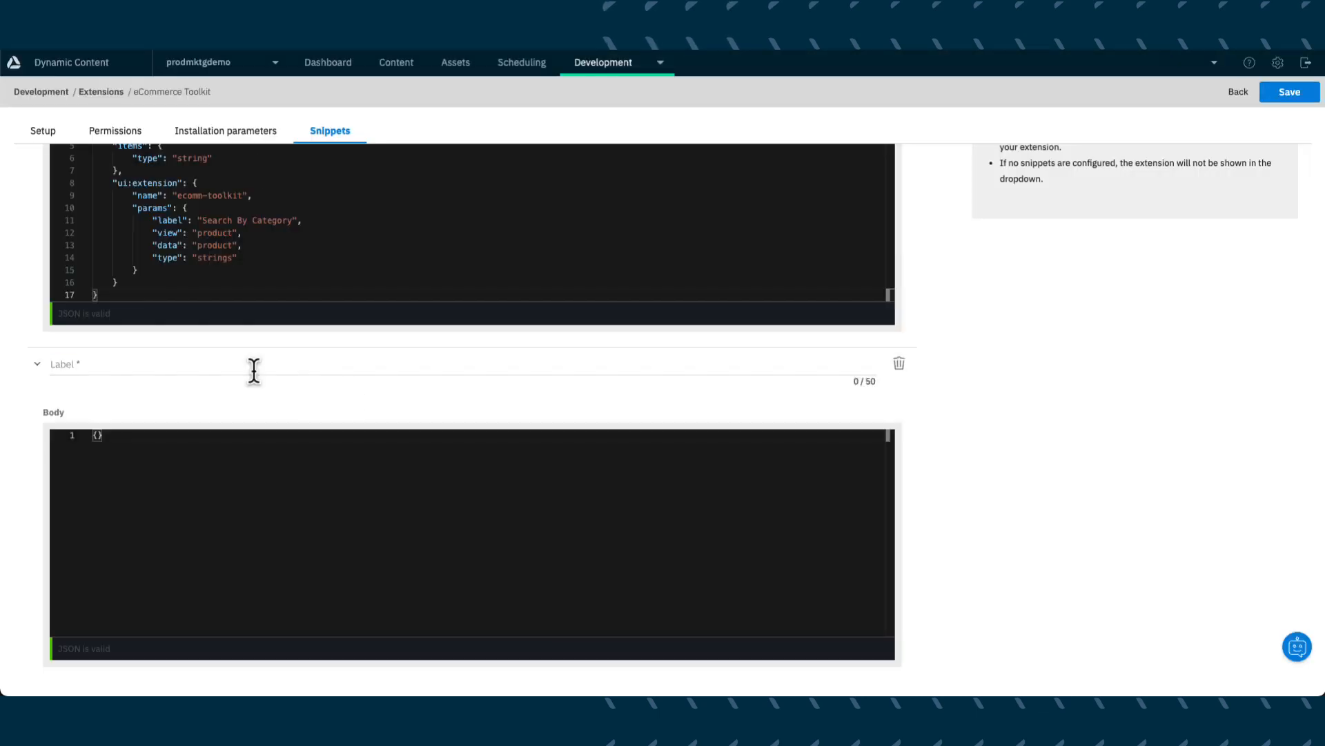
click(254, 367)
text(Catego)
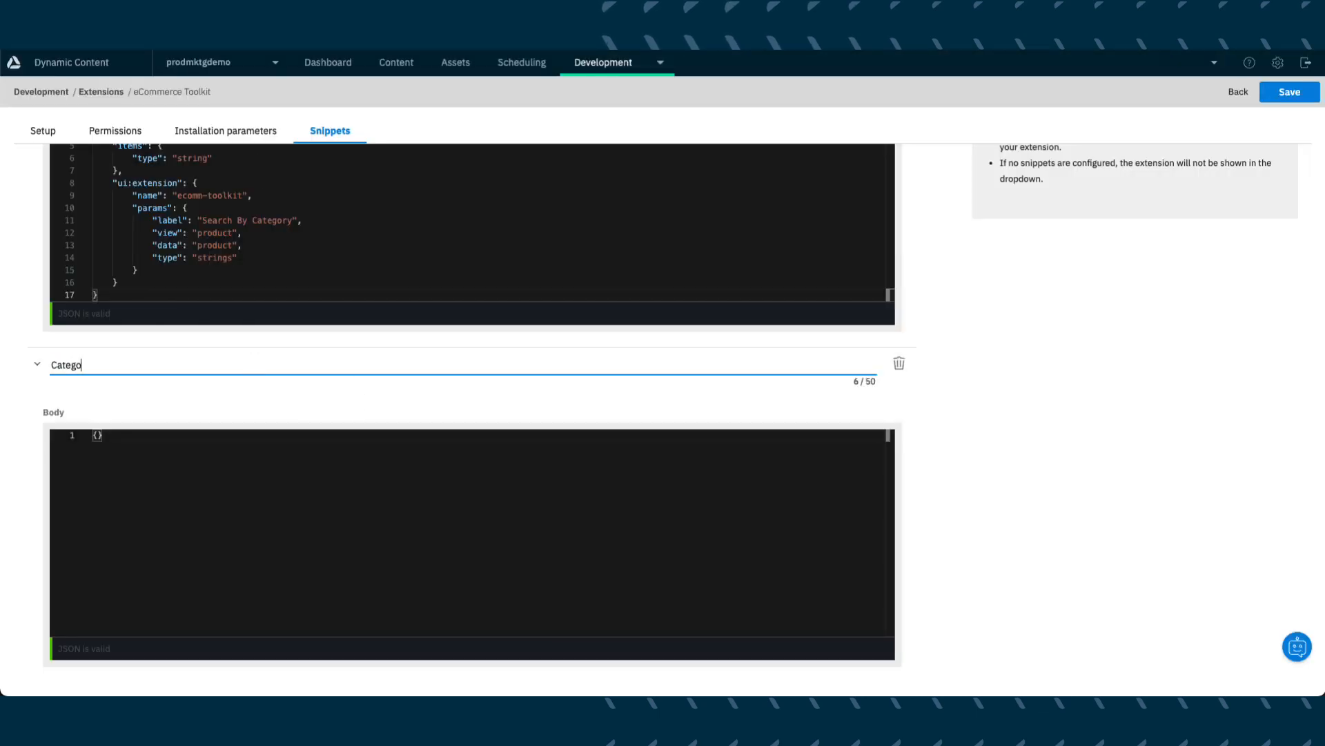
text(ry (strings))
drag(123, 442, 80, 444)
key(super+v)
scroll(121, 417, down, 1)
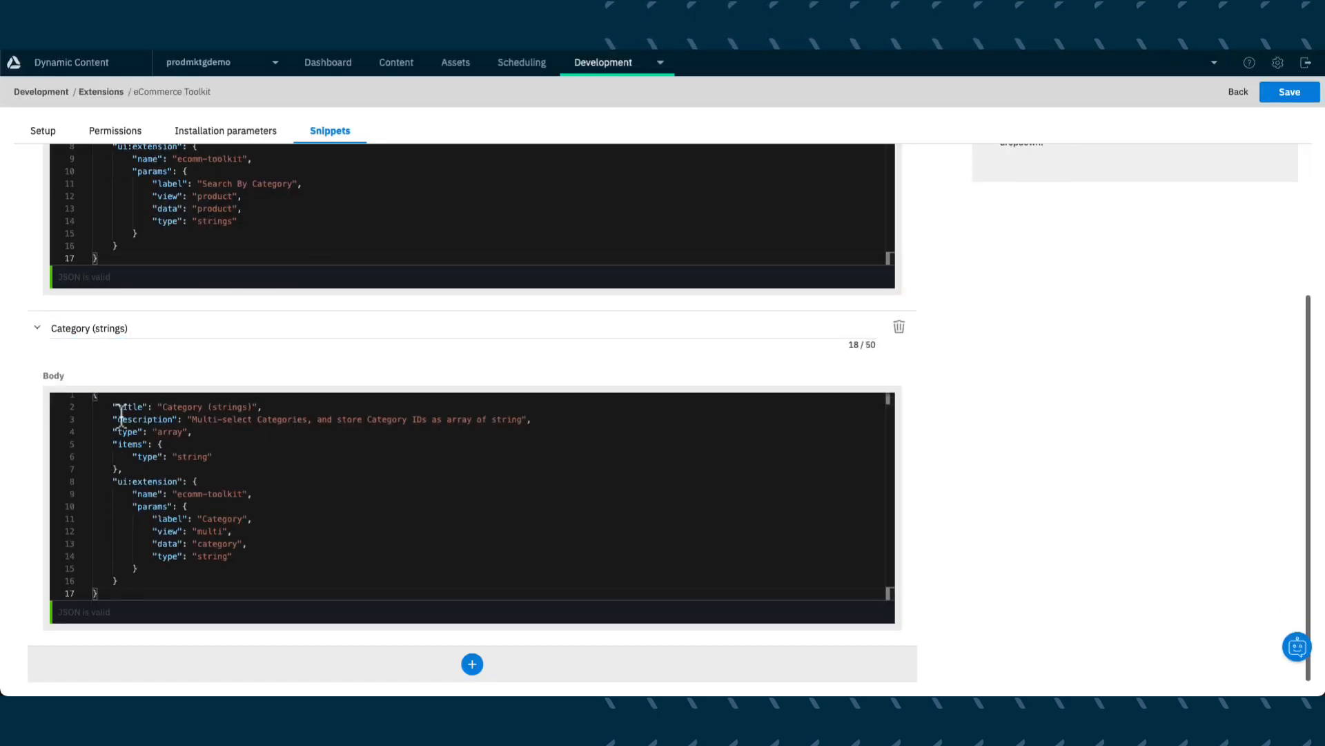
Step: Add a third snippet to the extension and copy the User Segments (strings) code linked from the toolkit's README.md on GitHub
click(472, 663)
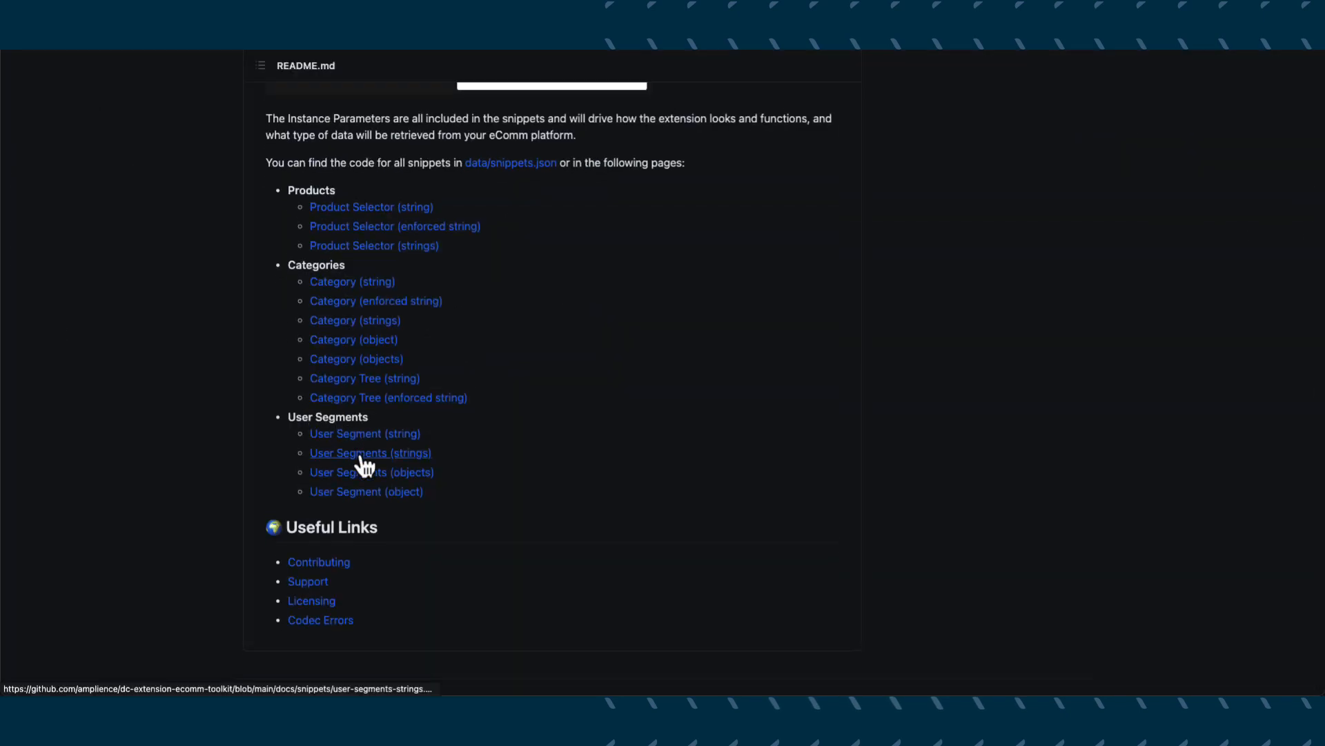
click(356, 456)
click(1106, 447)
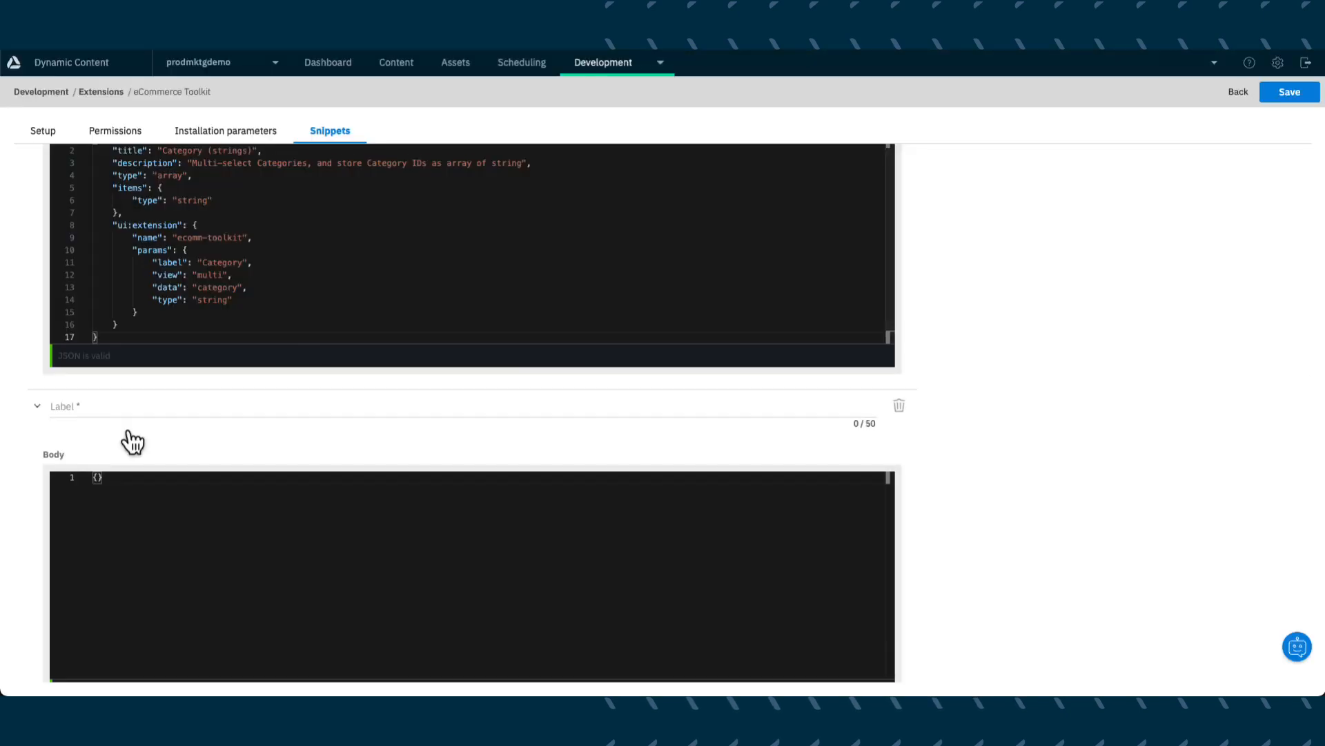
Step: Label the third snippet "User Segments (strings)", replace its body with the copied code and save the extension
click(130, 402)
text(User Segments (strings))
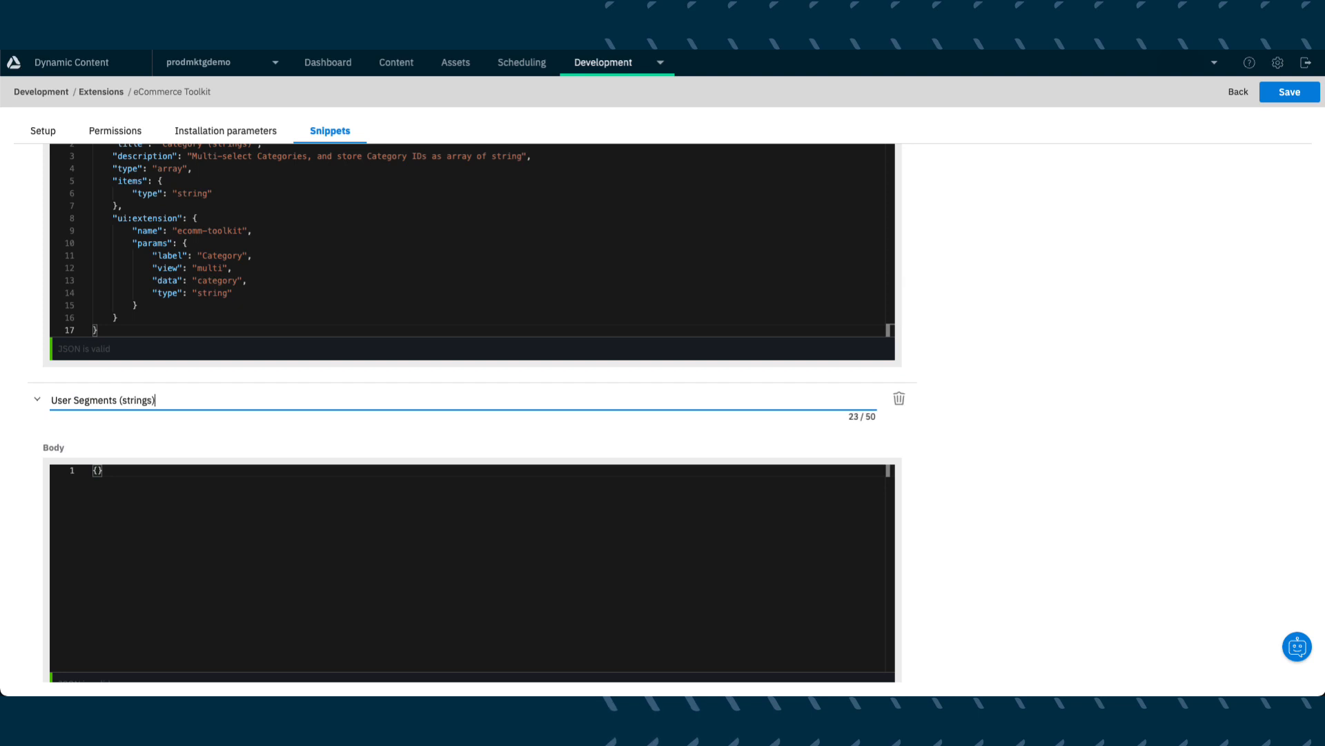
click(168, 533)
key(ctrl+a)
key(ctrl+v)
click(1291, 95)
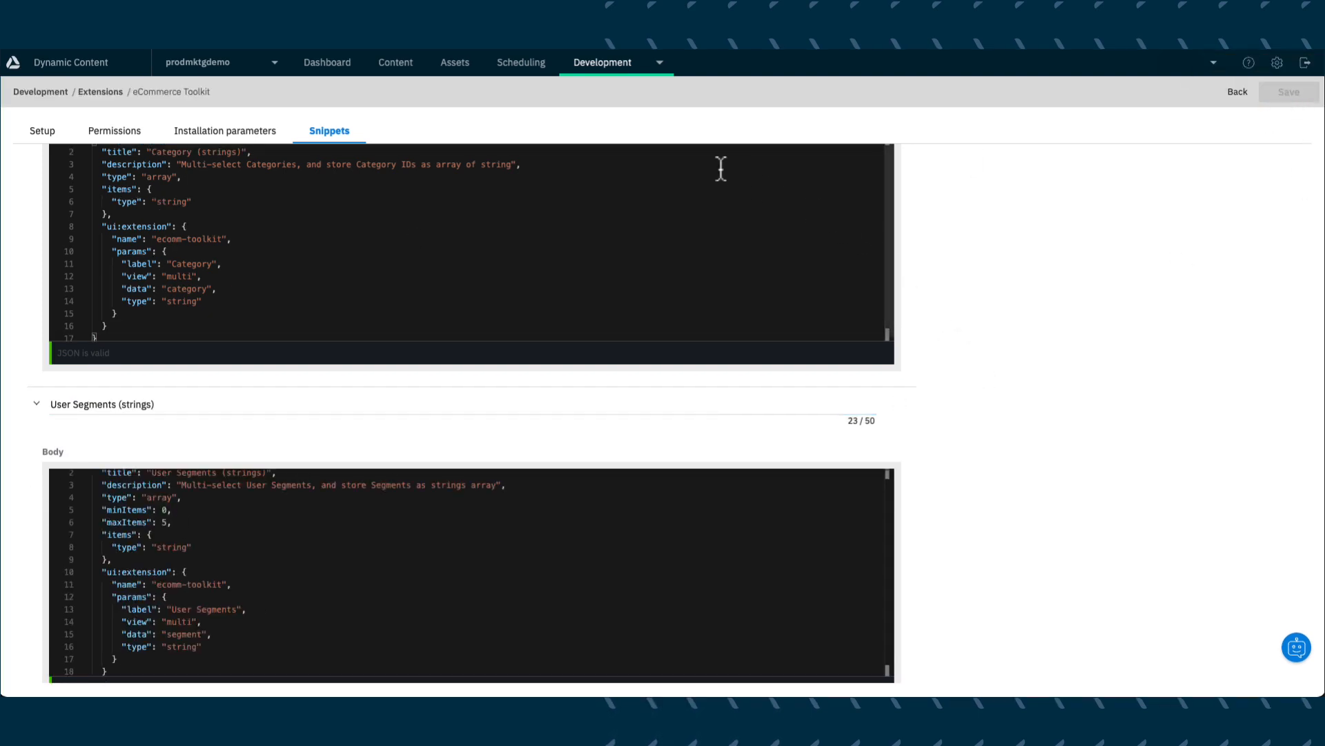
Step: Open the content/product content type schema and add the eCommerce Toolkit's Products (strings) snippet to it
click(662, 66)
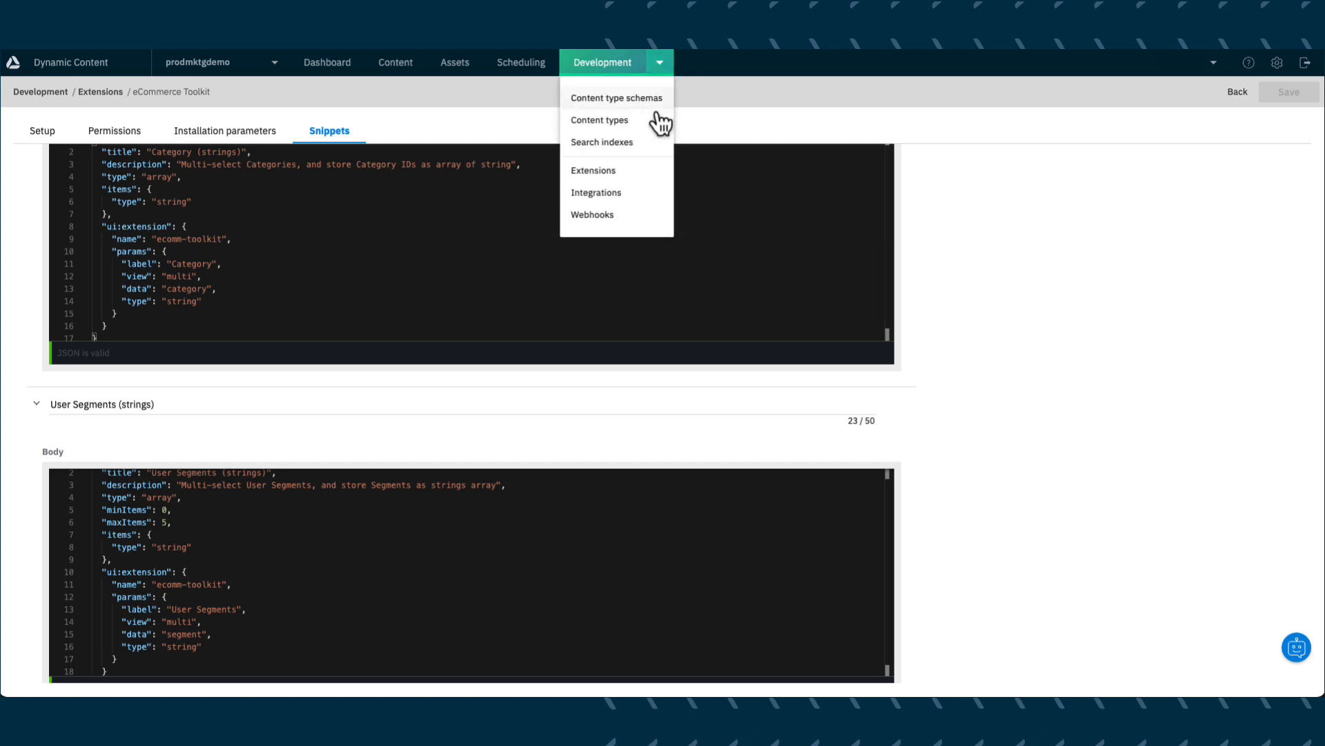
click(652, 101)
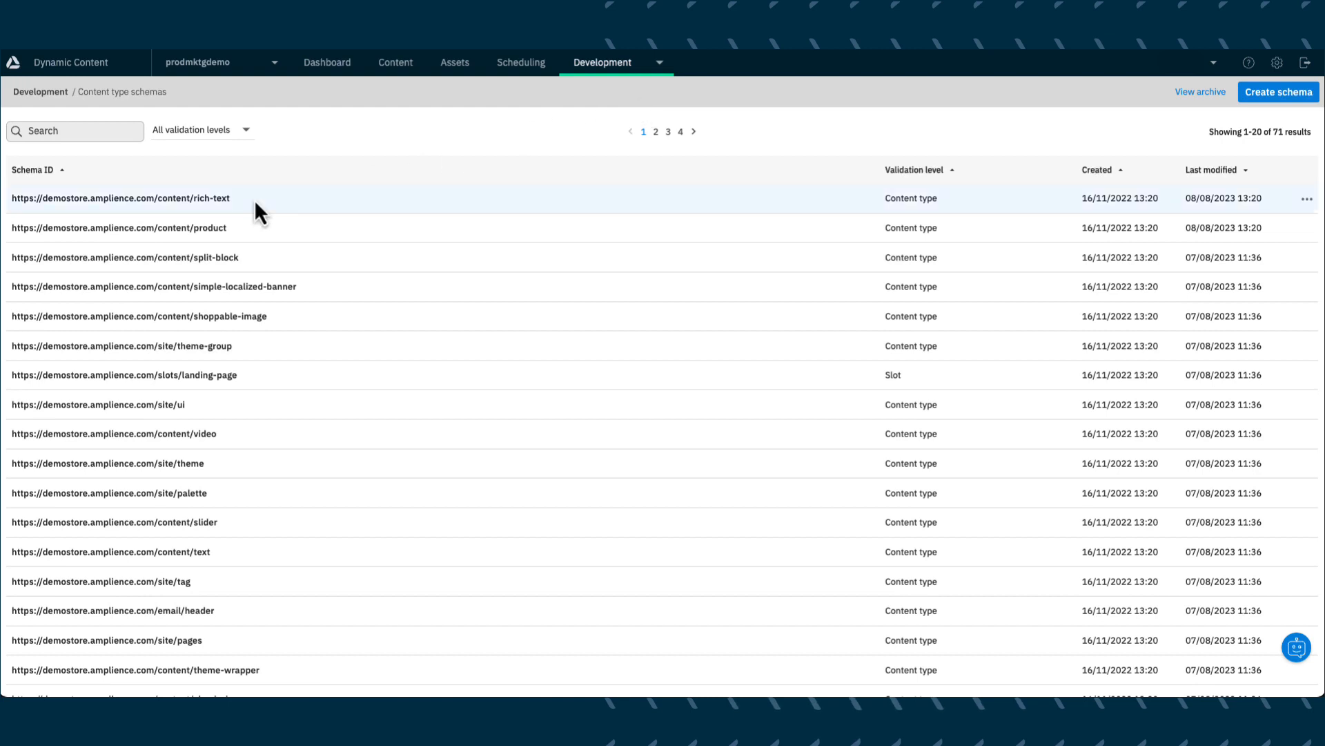
click(196, 230)
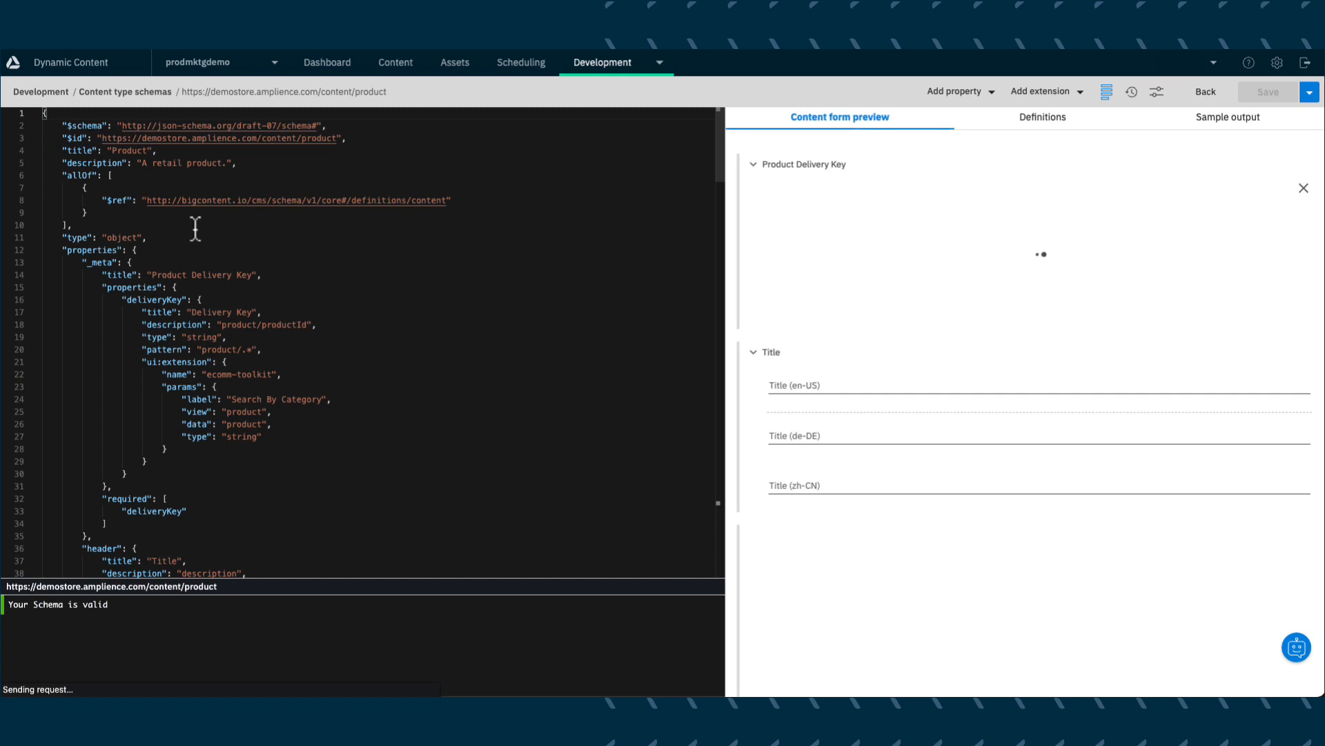
click(1081, 94)
mouse_move(1080, 148)
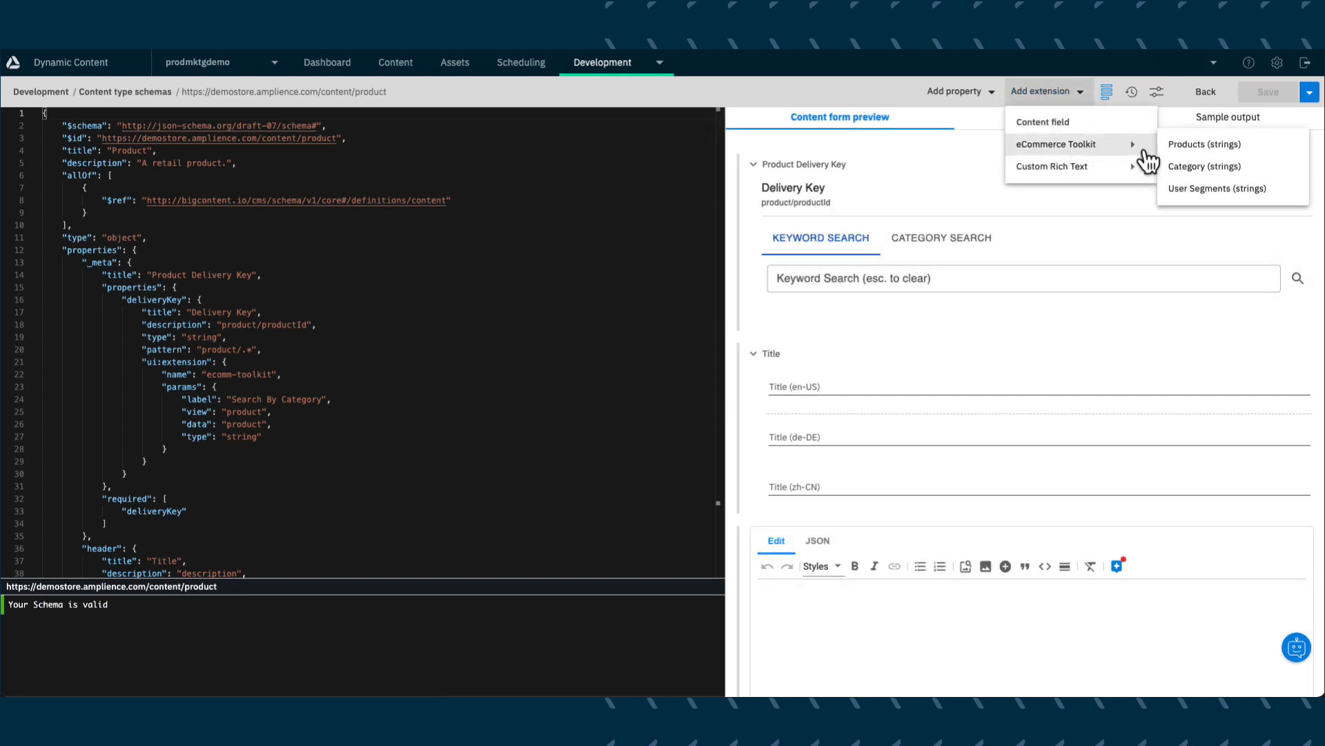
click(1184, 145)
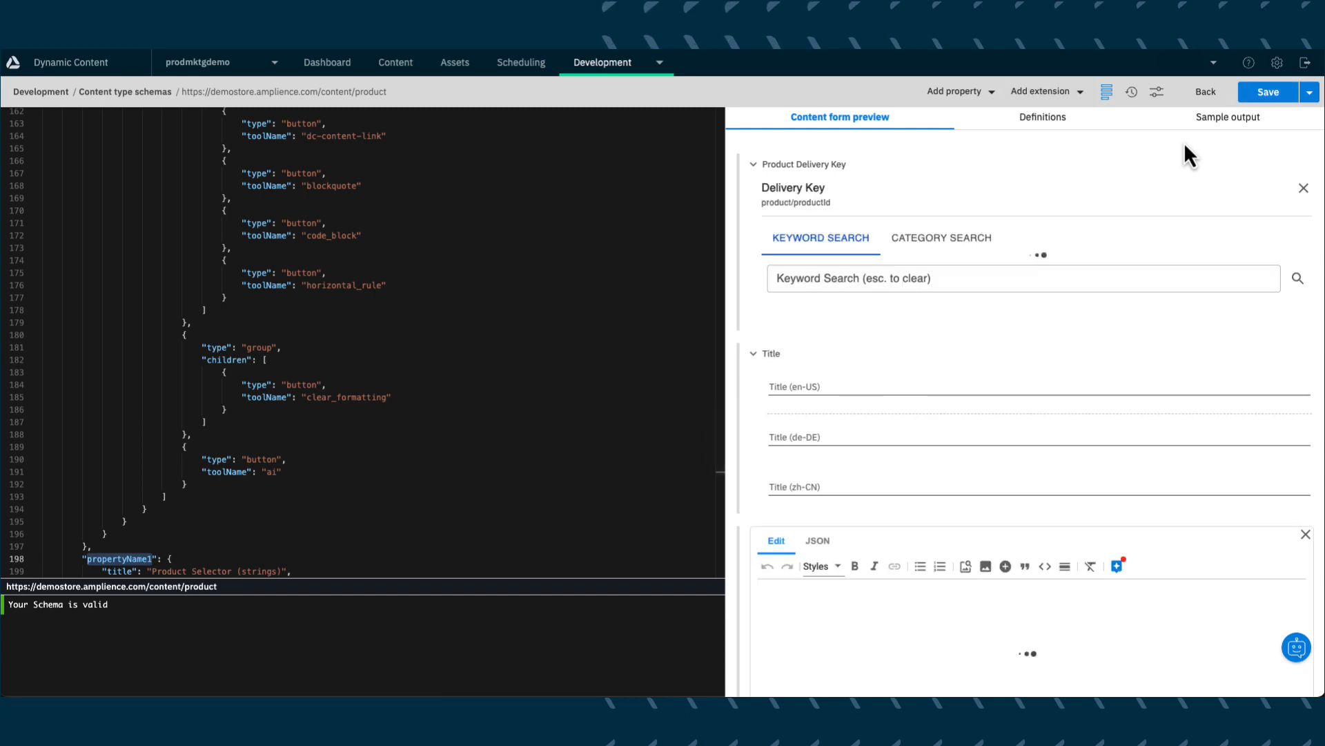
Step: Search for "red" by keyword in the Product Selector (strings) field of the content form preview
scroll(1171, 172, down, 4)
click(831, 629)
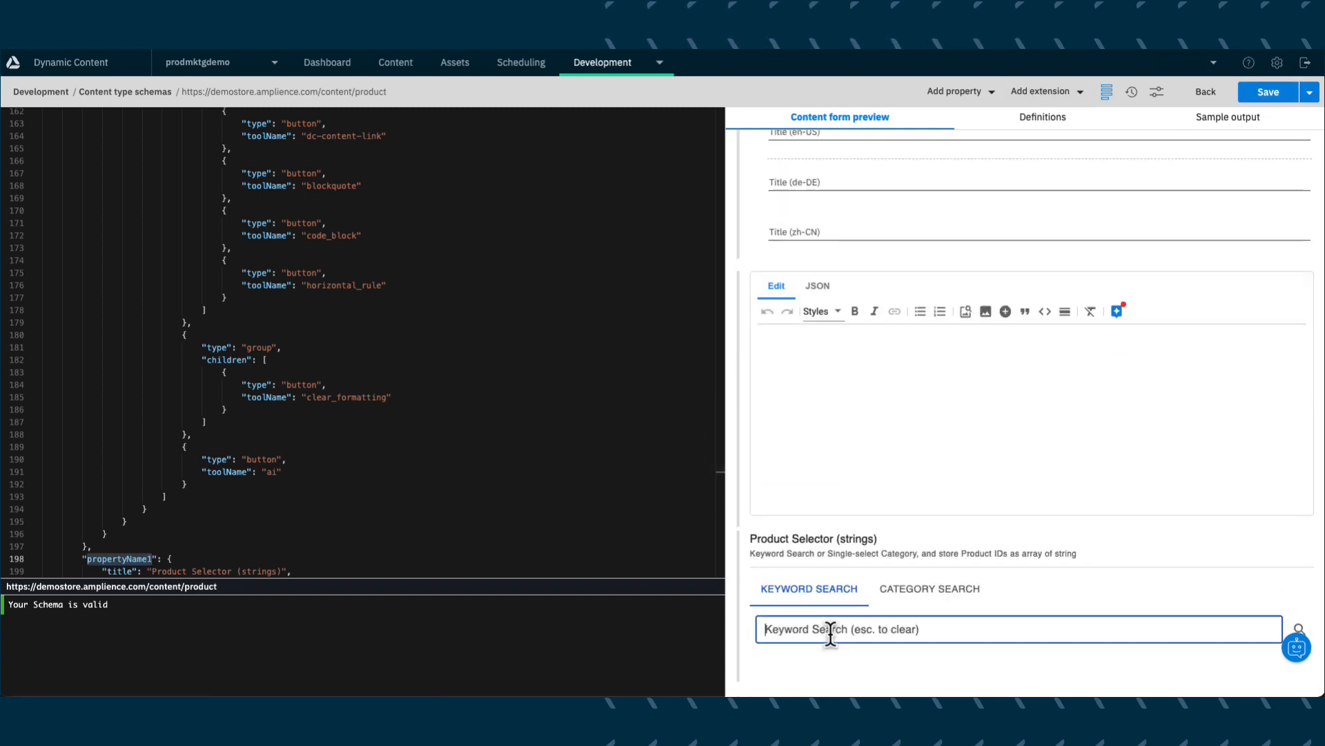
text(red)
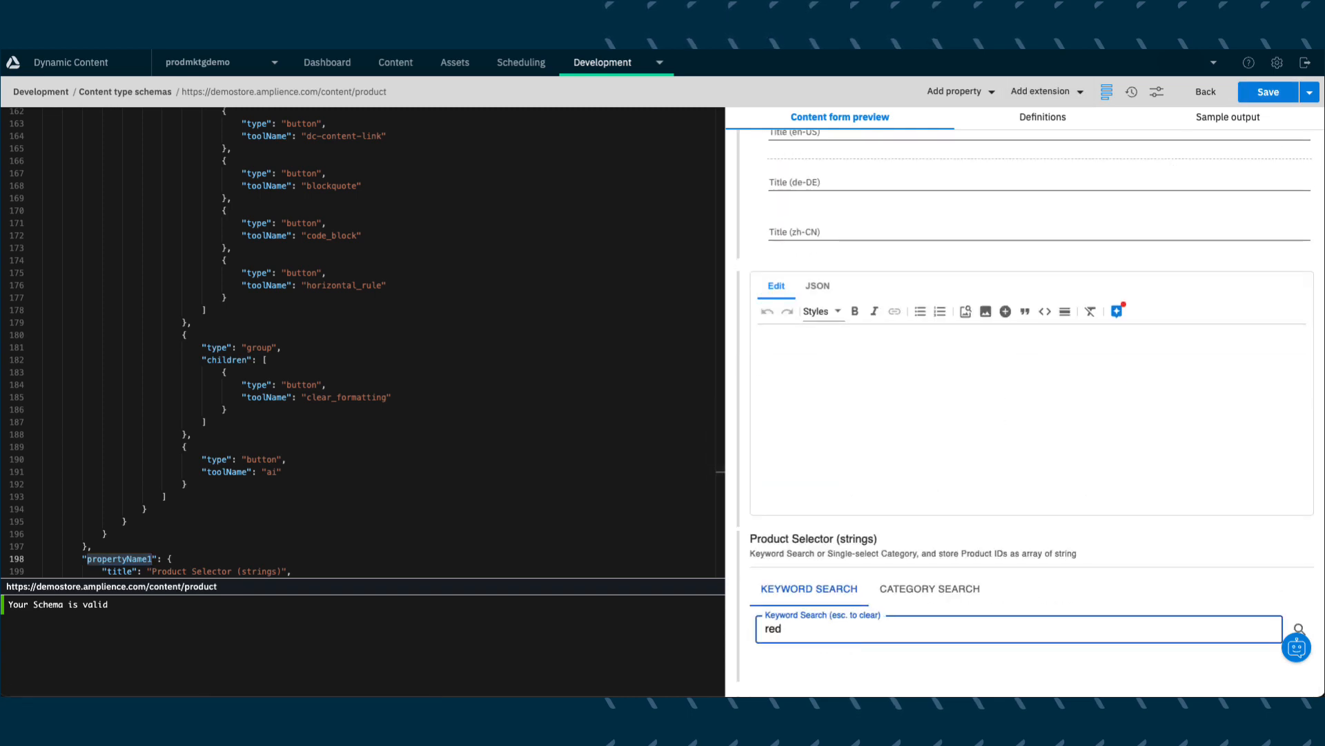
scroll(989, 620, down, 5)
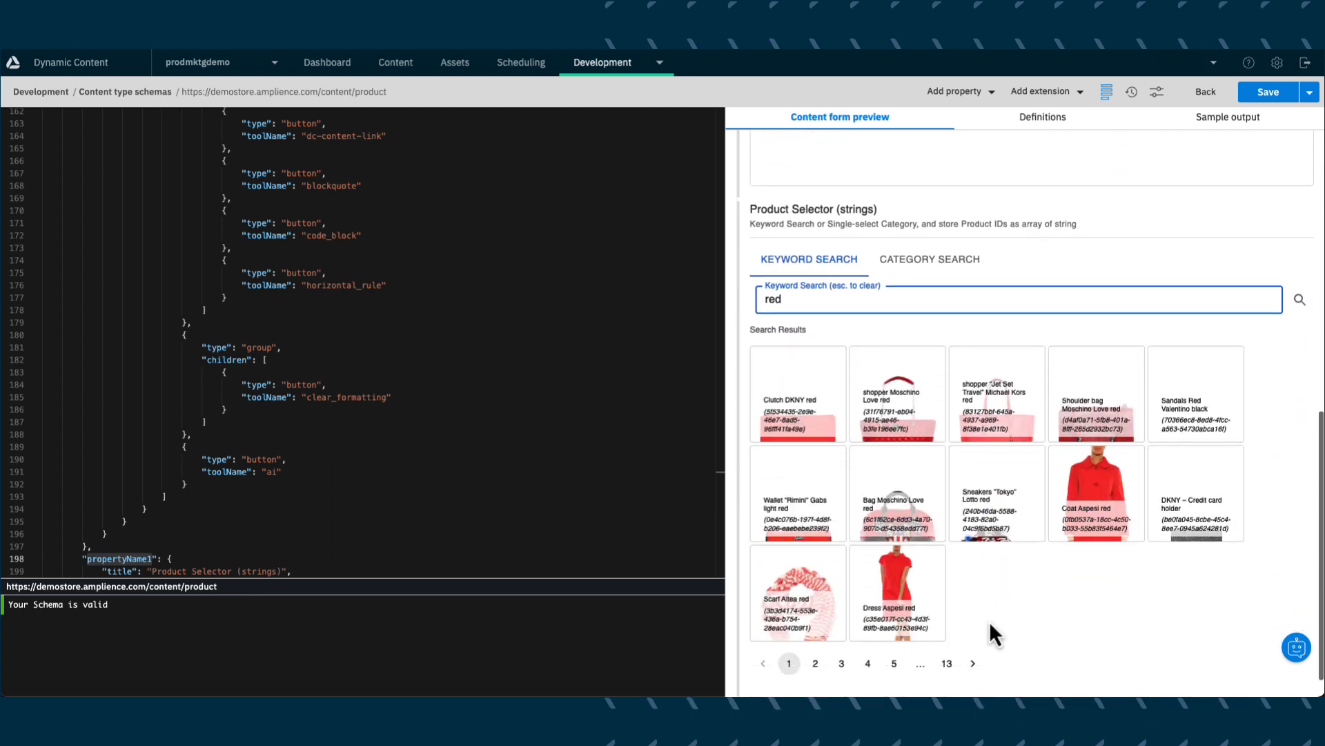
scroll(988, 620, down, 1)
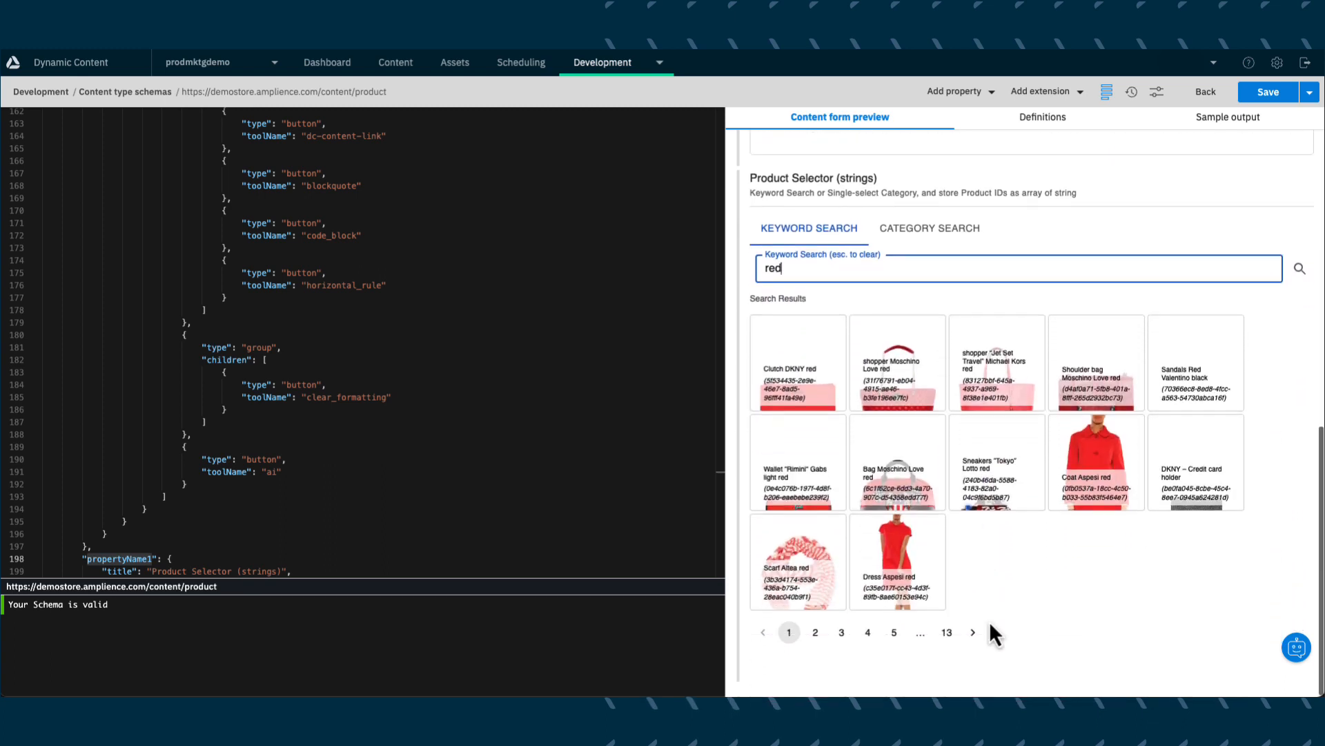
Step: Add the eCommerce Toolkit's Category (strings) snippet to the product schema and select (men) Men in its preview field
click(1049, 92)
mouse_move(1063, 147)
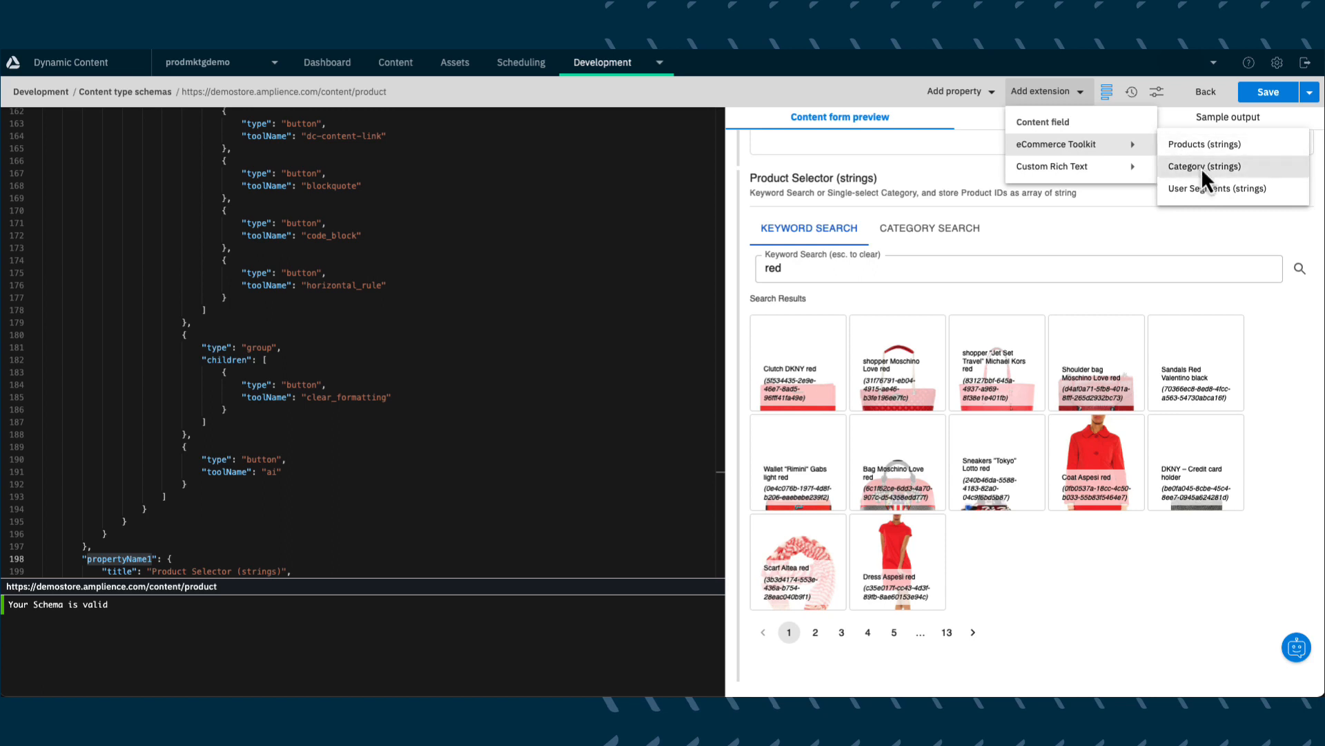
click(1205, 166)
scroll(998, 307, down, 5)
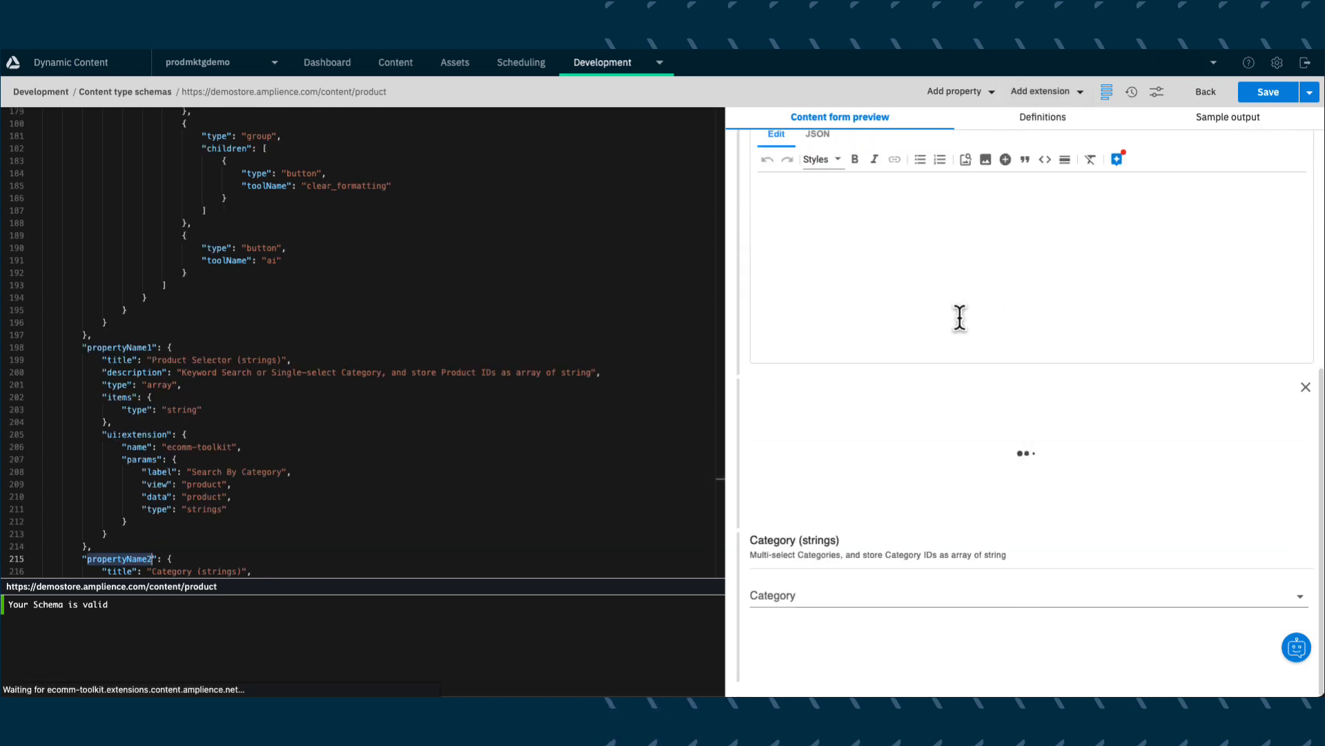
click(831, 591)
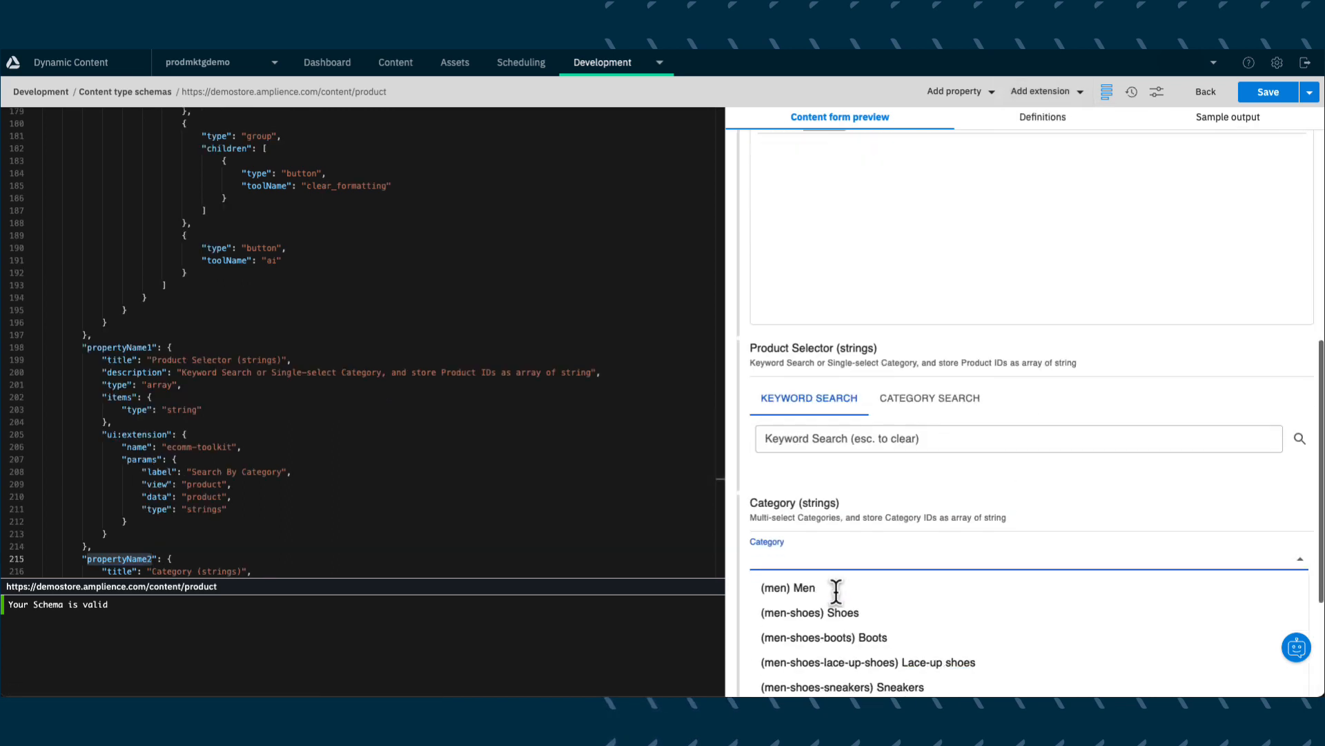
scroll(836, 590, down, 3)
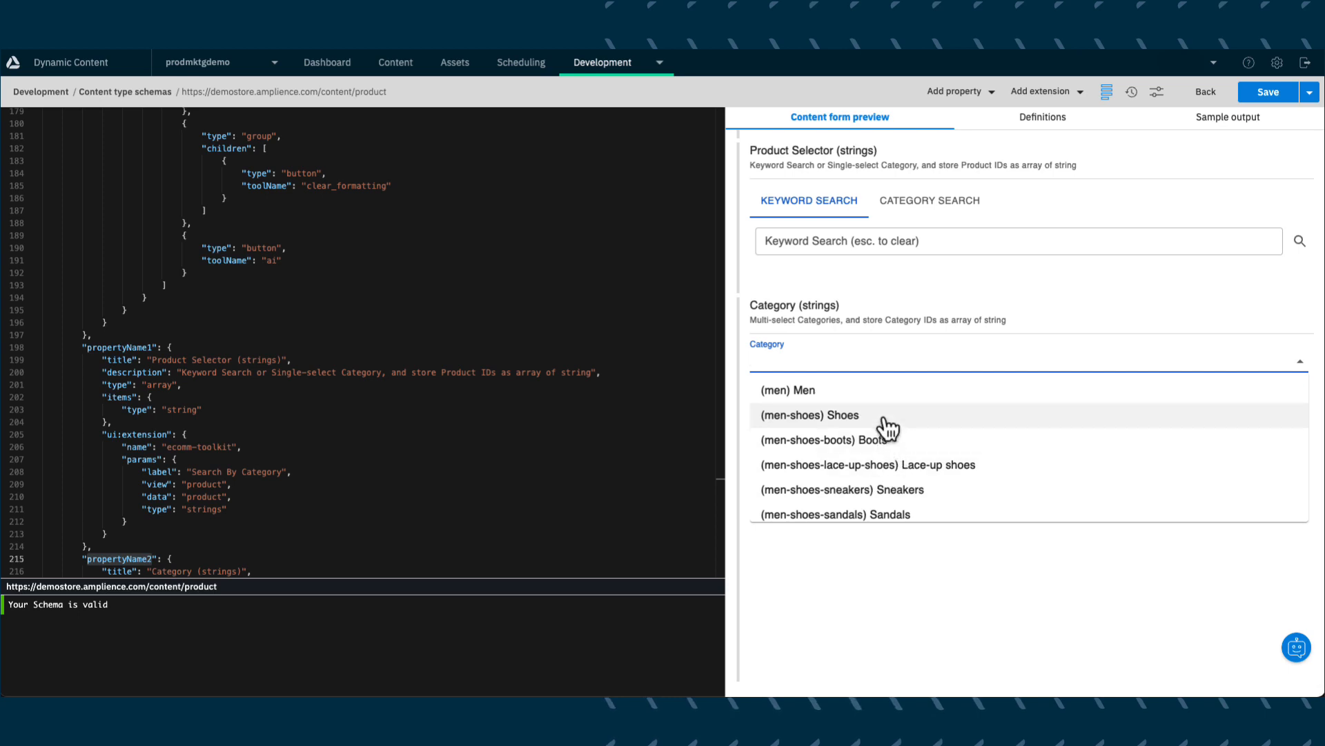
click(845, 391)
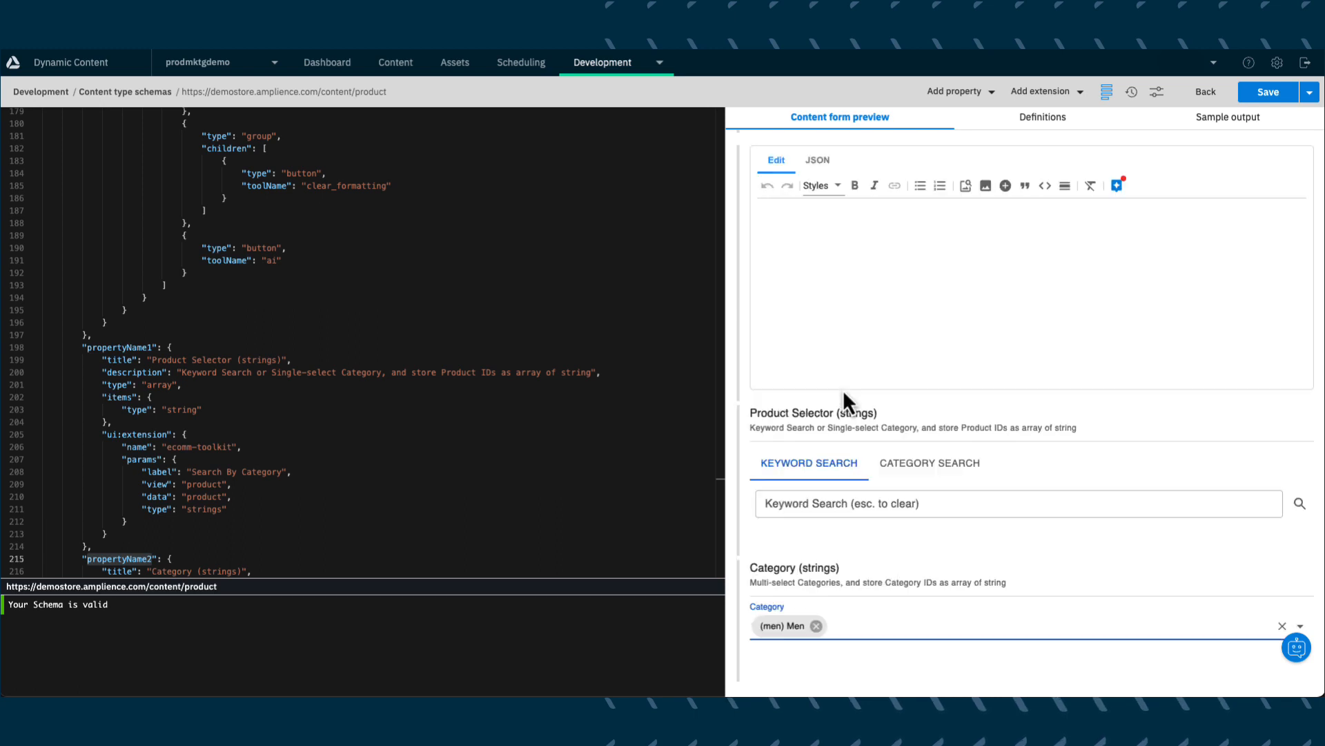
Step: Add the eCommerce Toolkit's User Segments (strings) snippet to the product schema and select VIP in its preview field
click(1078, 92)
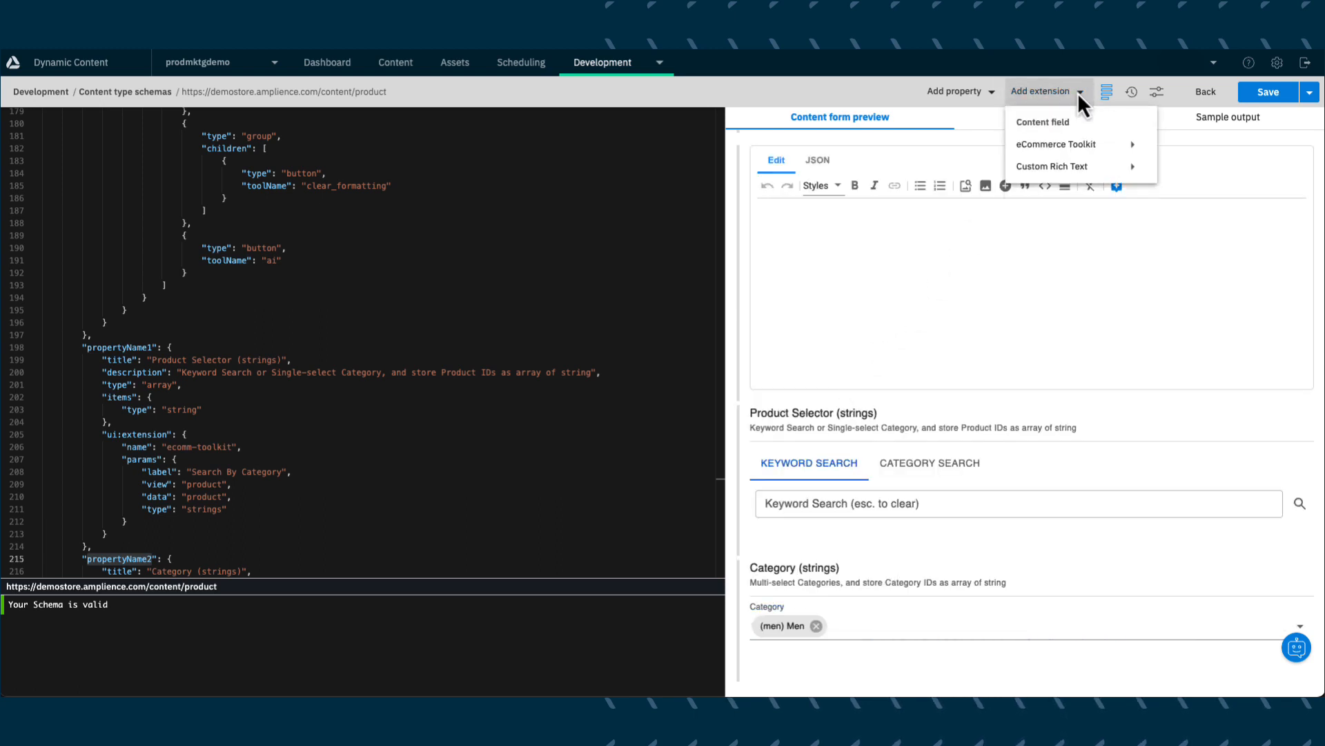
mouse_move(1077, 147)
click(1199, 191)
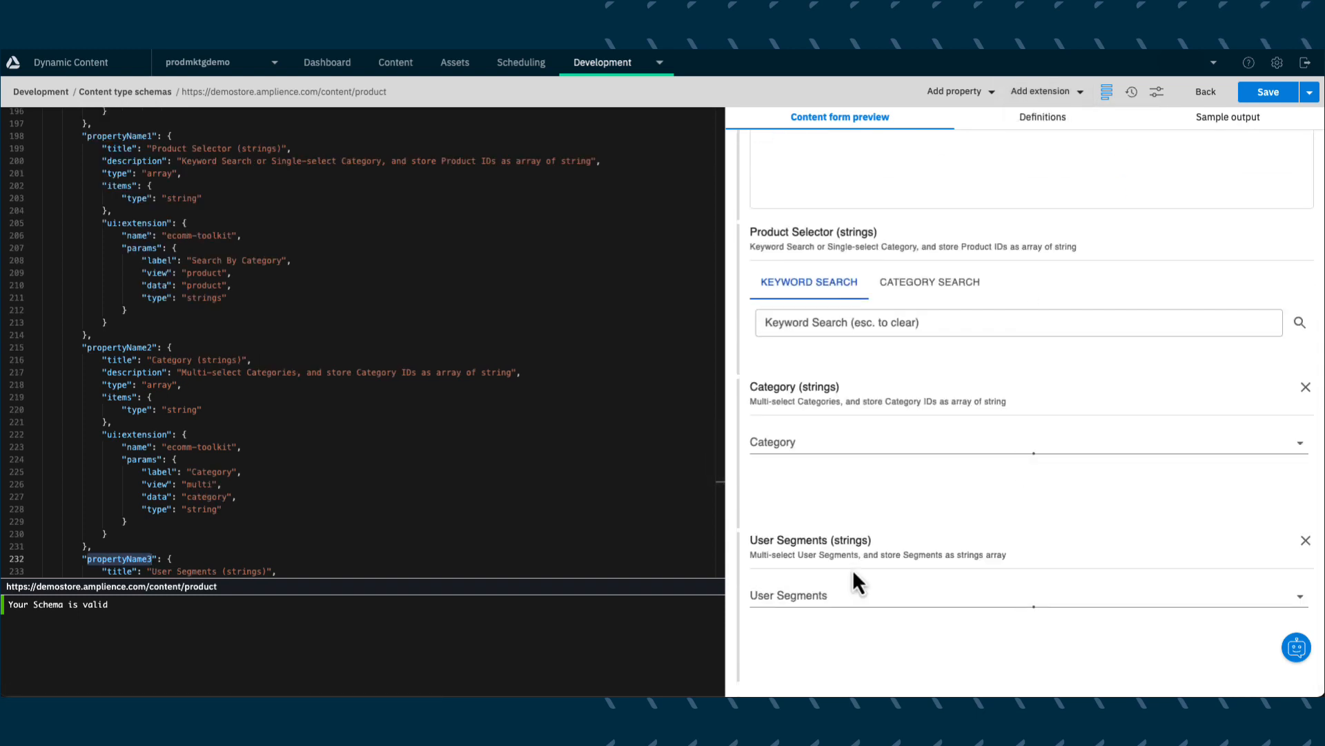
click(816, 590)
scroll(821, 585, down, 2)
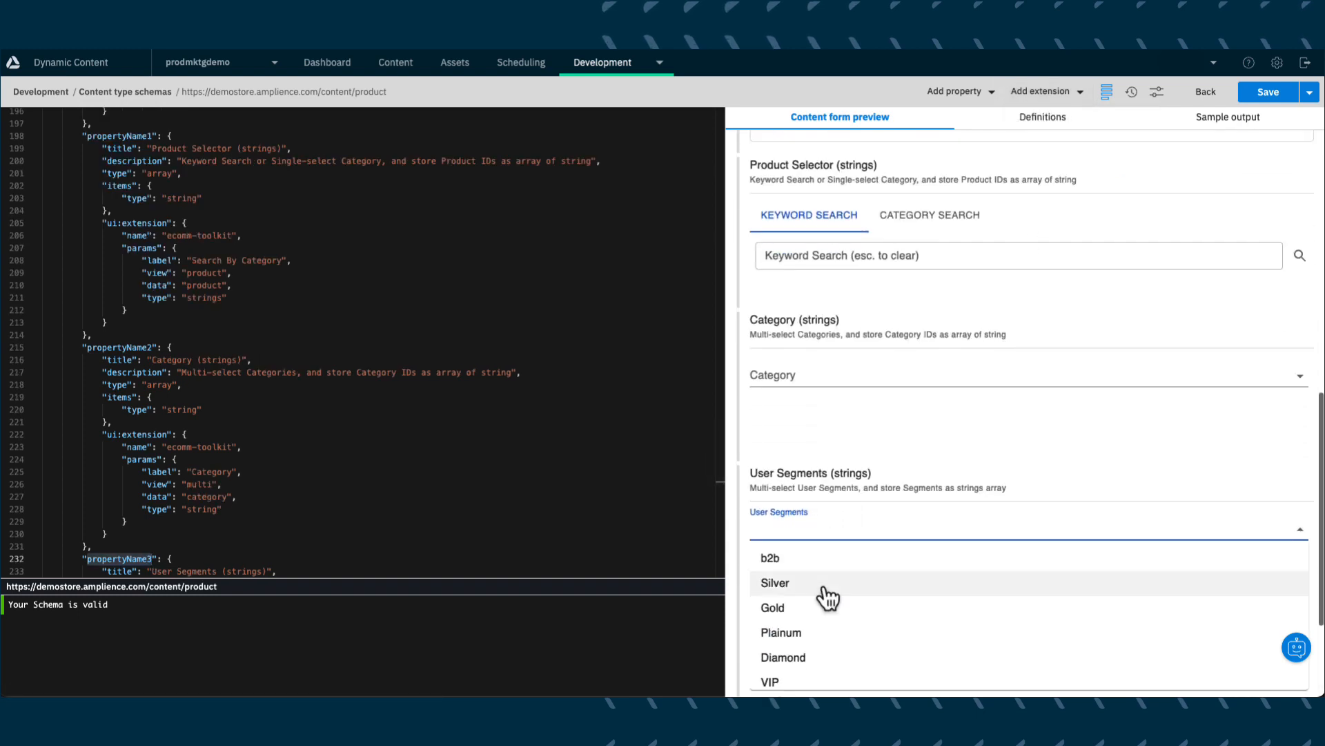
click(779, 671)
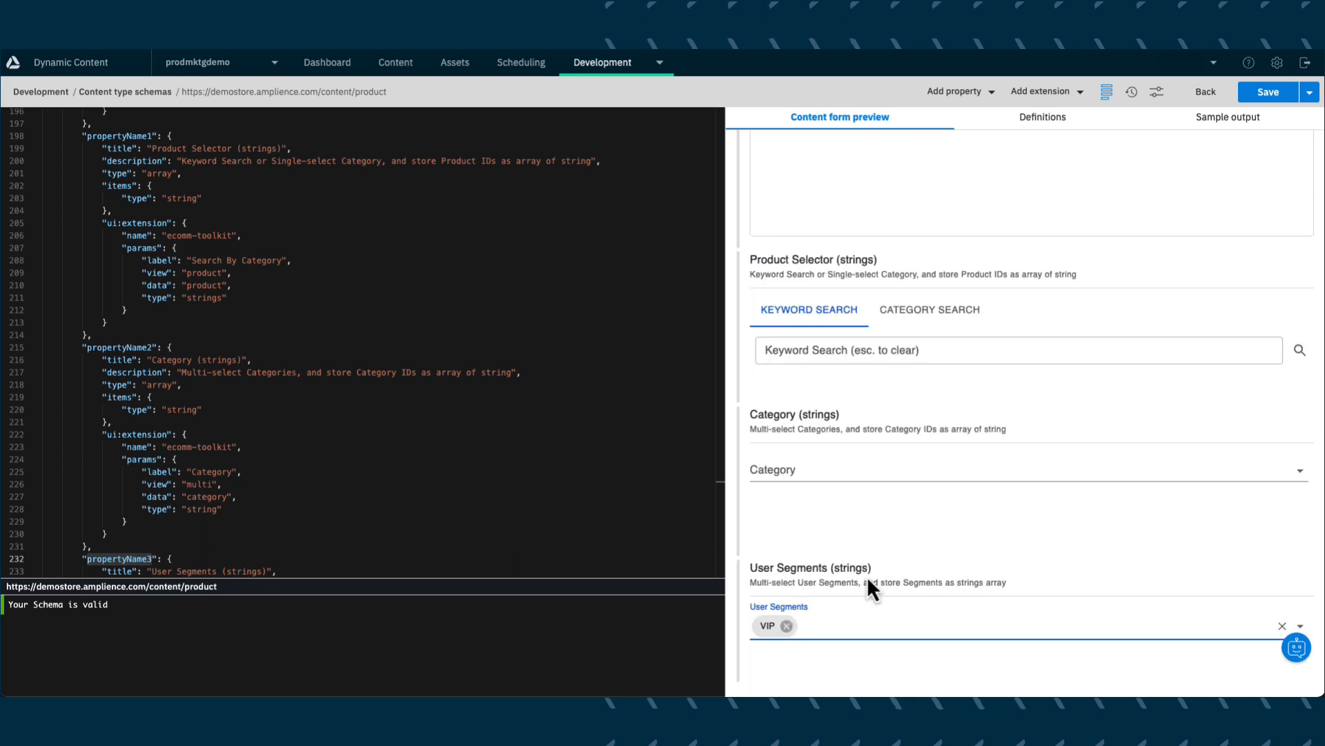
Step: Run a keyword search for "jacket" in the Product Selector (strings) preview field
click(828, 350)
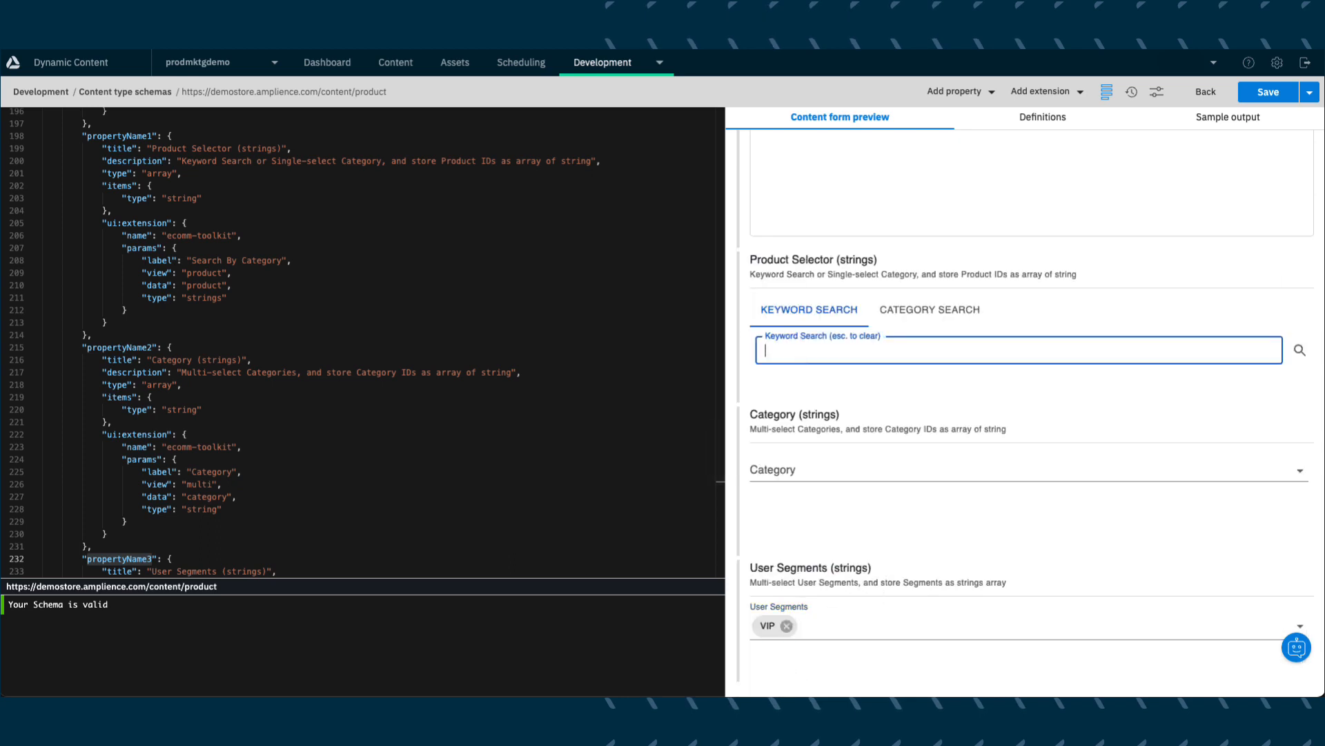
text(jacket)
key(Return)
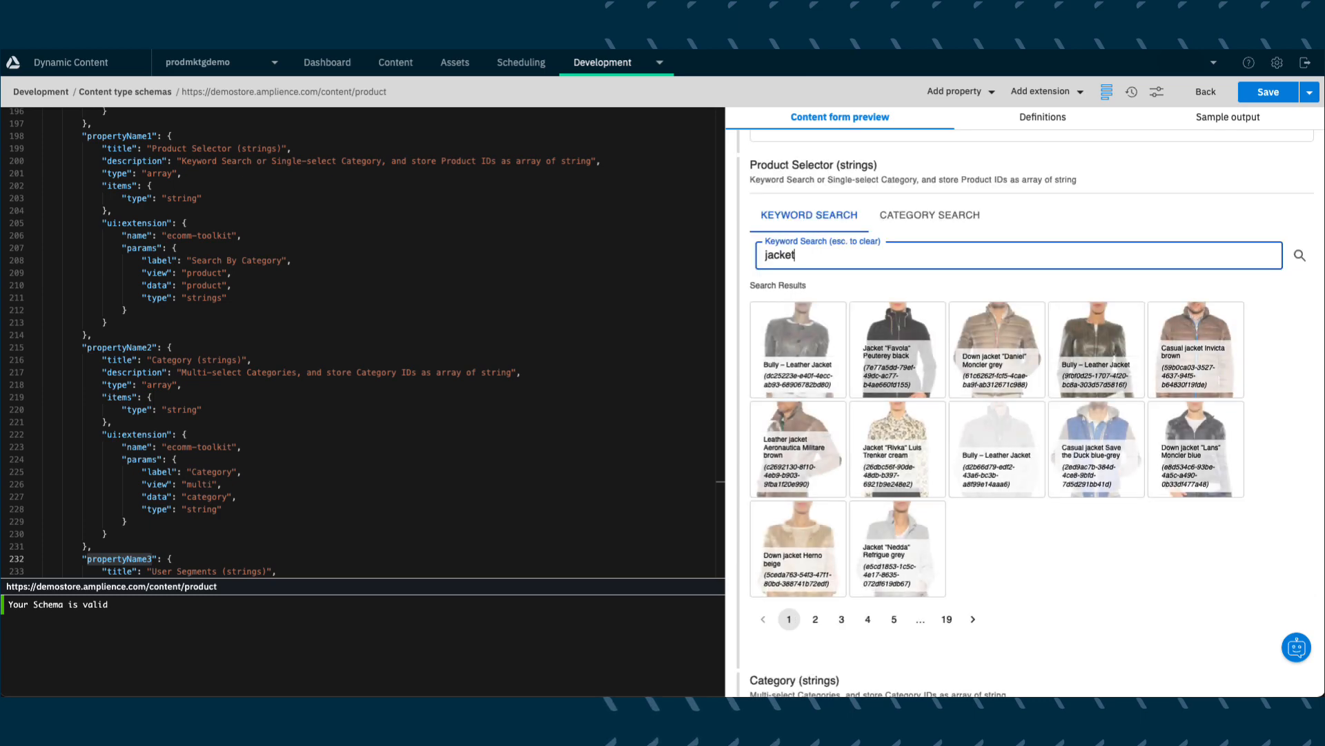
Step: In the form preview, set the Category field to (women) Women and replace the VIP user segment with Diamond
scroll(894, 464, down, 2)
scroll(894, 464, down, 3)
click(843, 524)
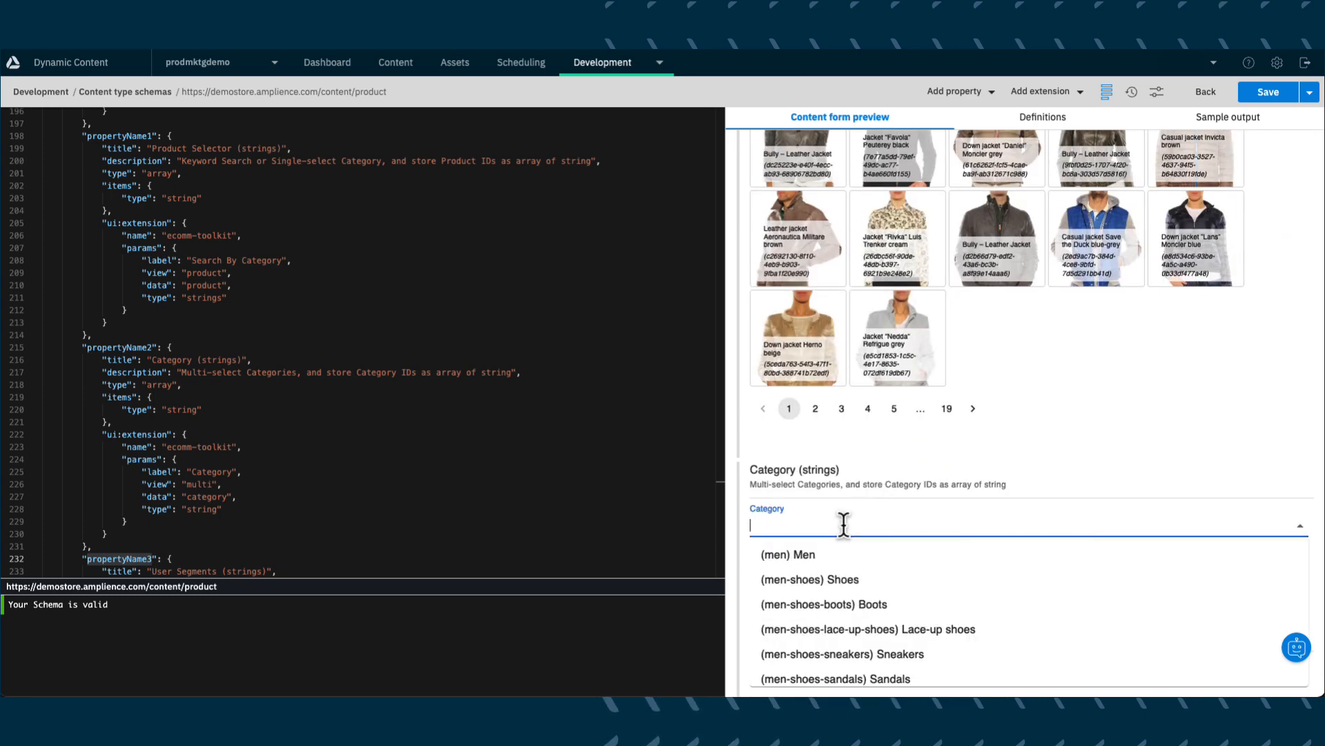
text(women)
click(848, 559)
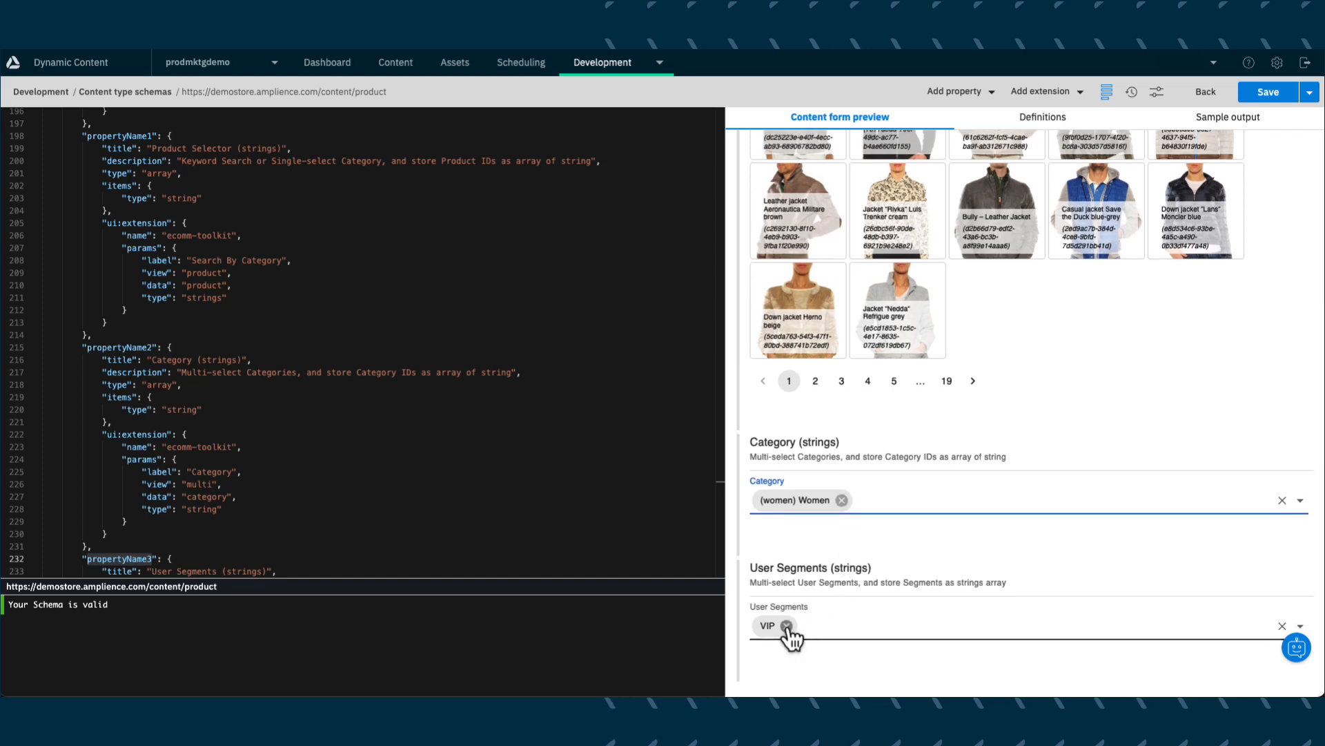
click(785, 625)
click(870, 485)
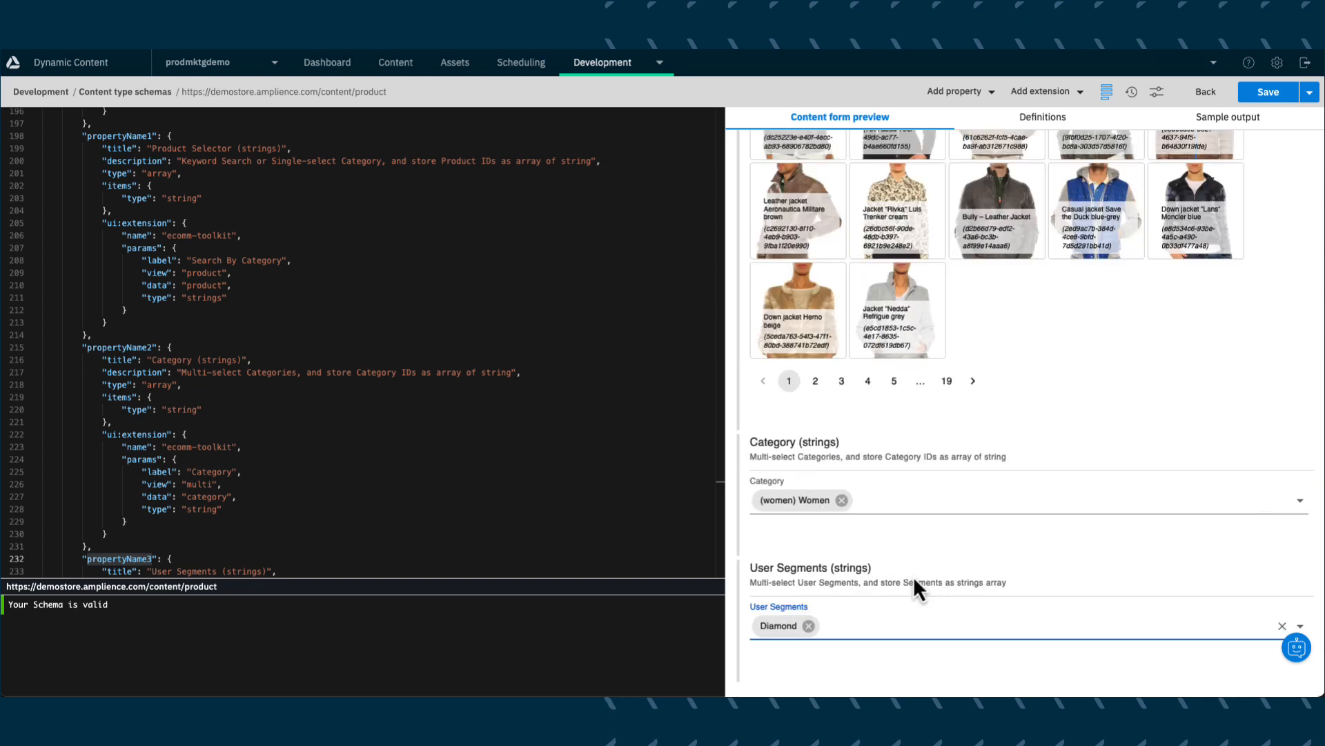